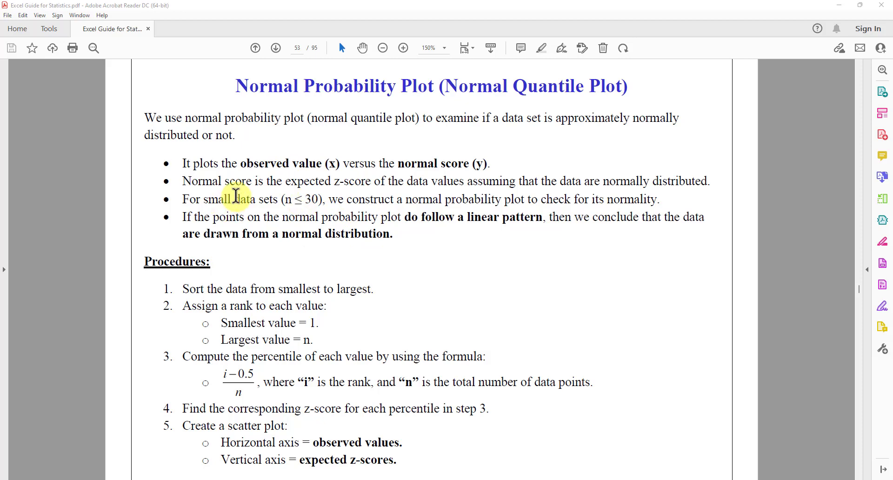
Read the normal probability plot procedure on page 53 of the guide and its example of sorting the observed values.
scroll(213, 254, "down", 2)
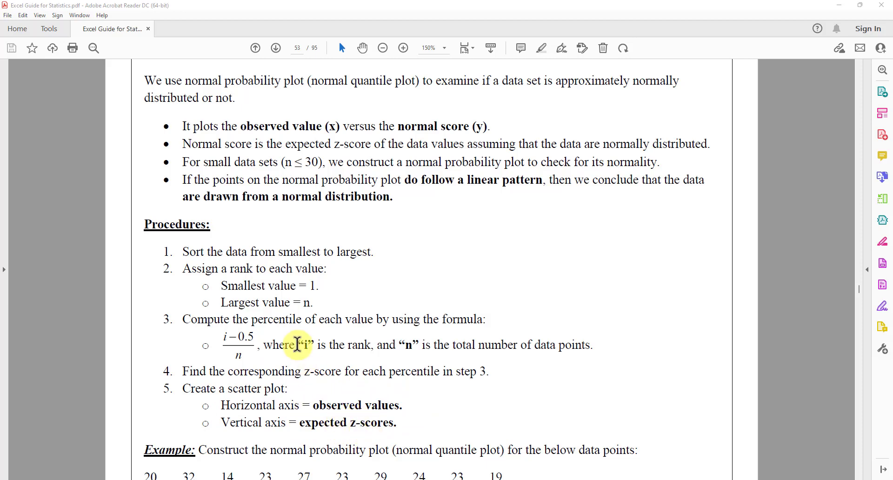
scroll(290, 370, "down", 4)
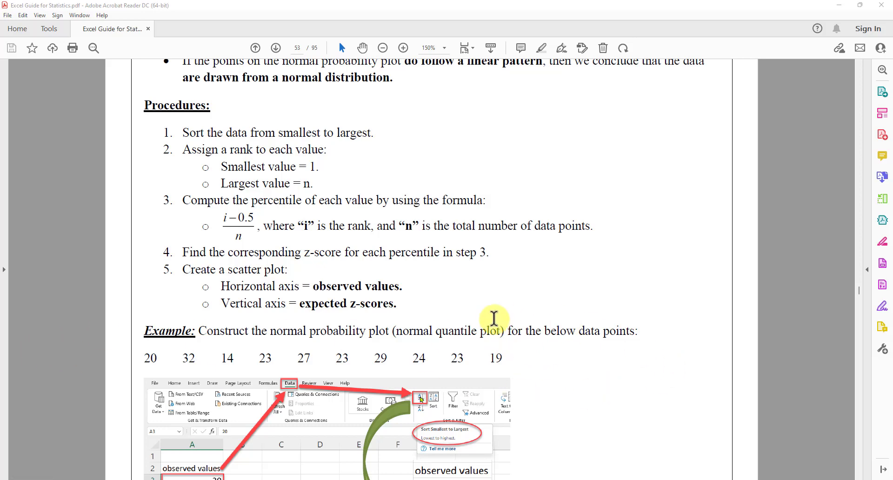
scroll(452, 333, "up", 3)
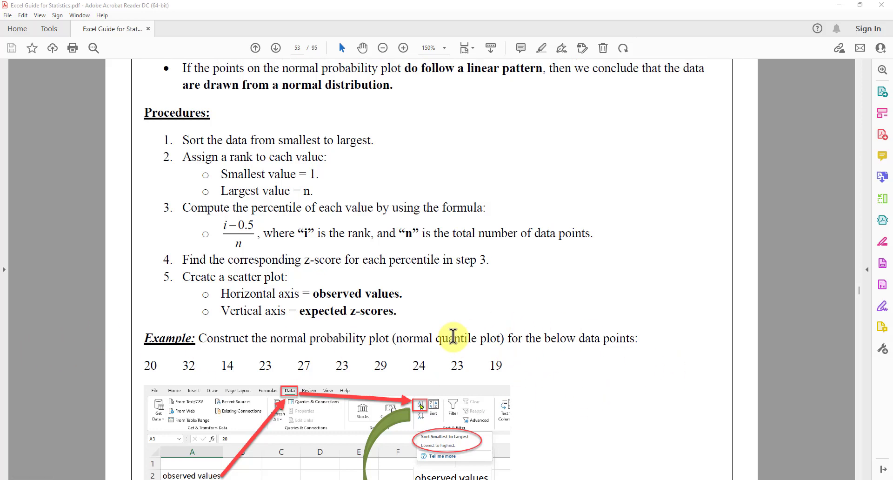
scroll(452, 334, "down", 1)
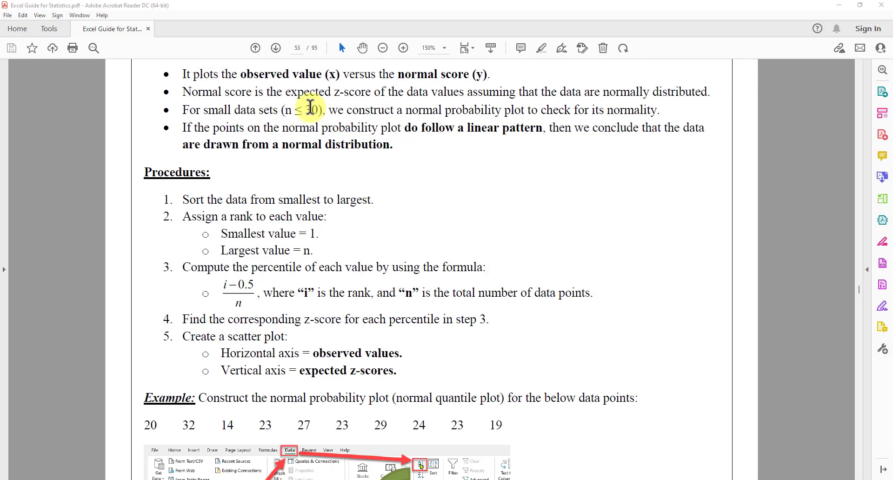
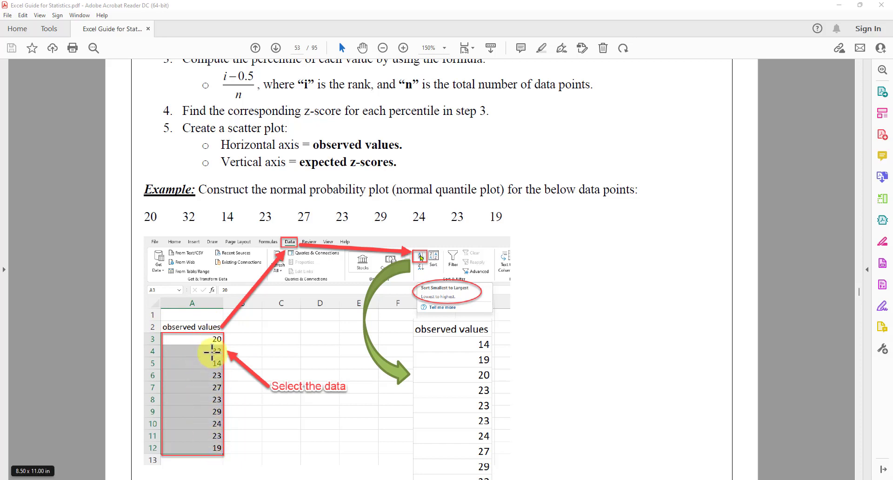
scroll(212, 381, "down", 1)
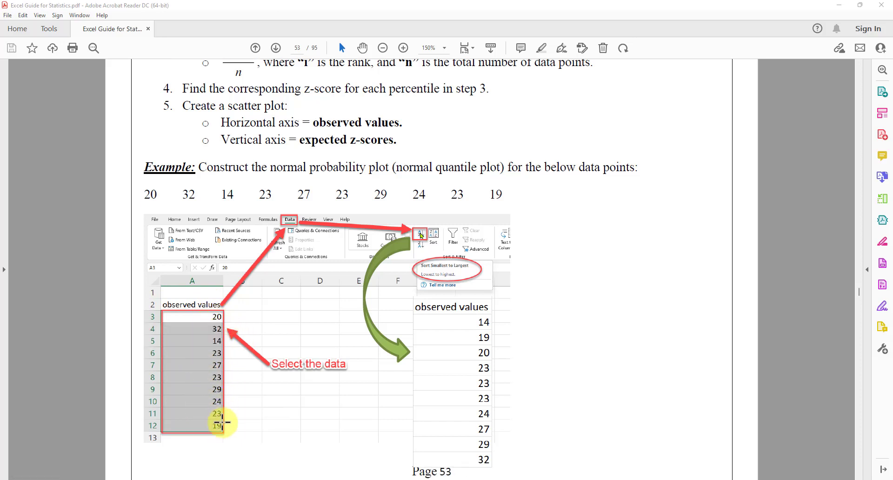
scroll(224, 424, "up", 3)
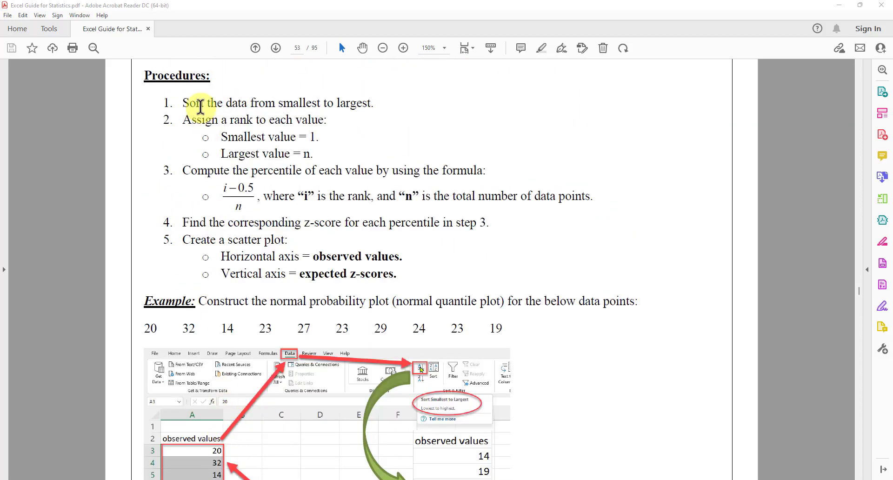
scroll(358, 139, "down", 3)
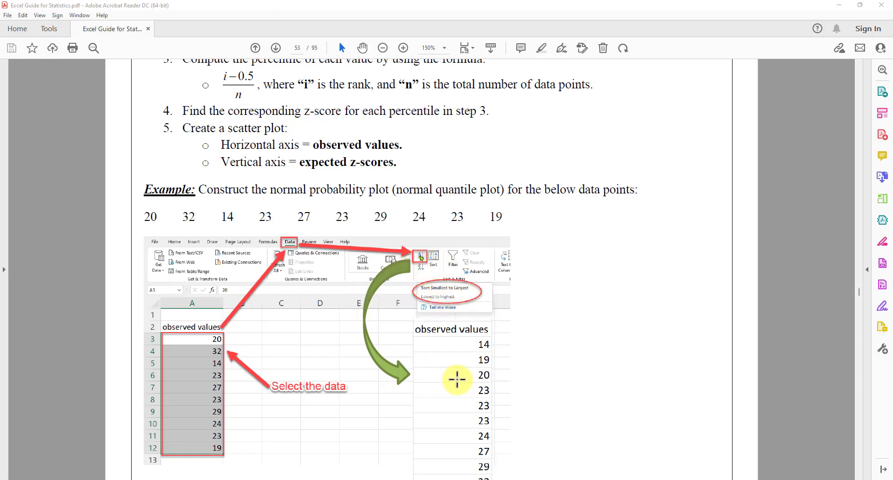
scroll(456, 378, "down", 3)
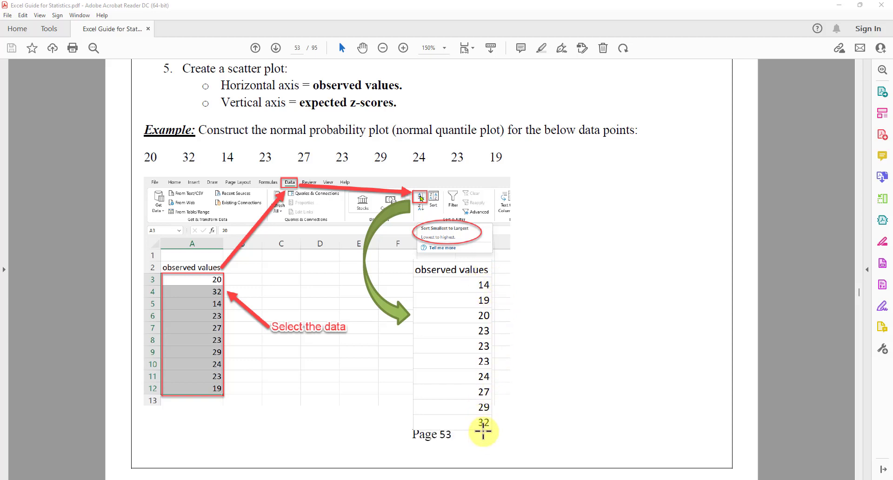
Switch to the Excel workbook and sort the observed values in B5:B14 from smallest to largest.
key("alt+Tab")
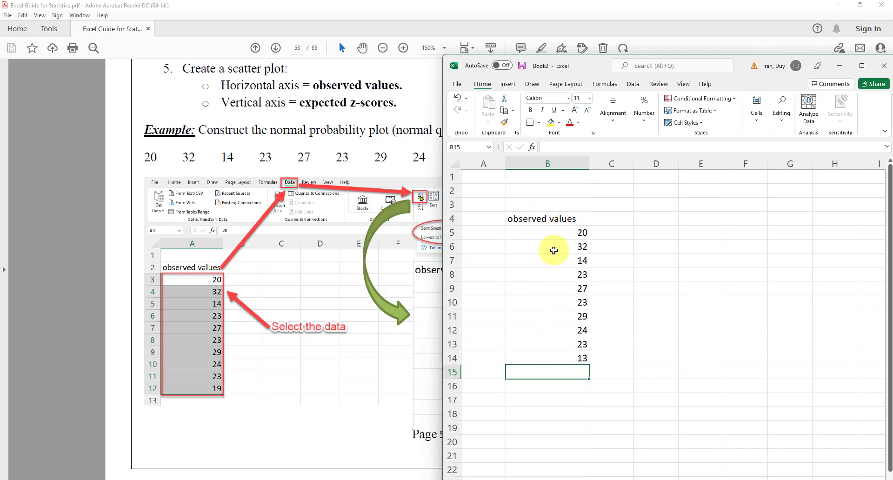
left_click_drag(558, 236, 561, 358)
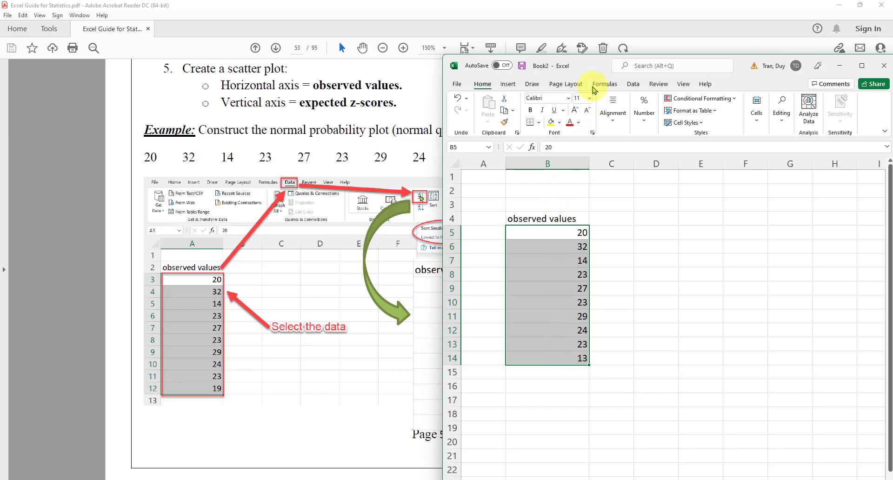
left_click_drag(576, 62, 475, 63)
left_click(532, 87)
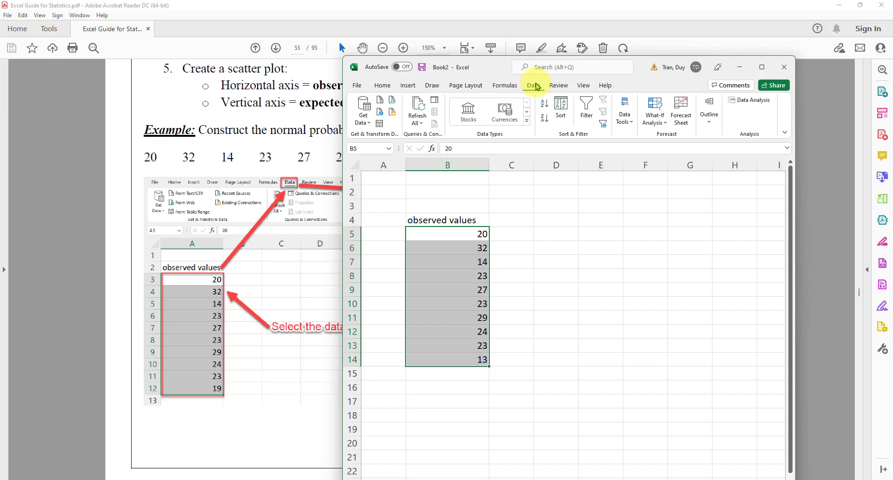
left_click(544, 108)
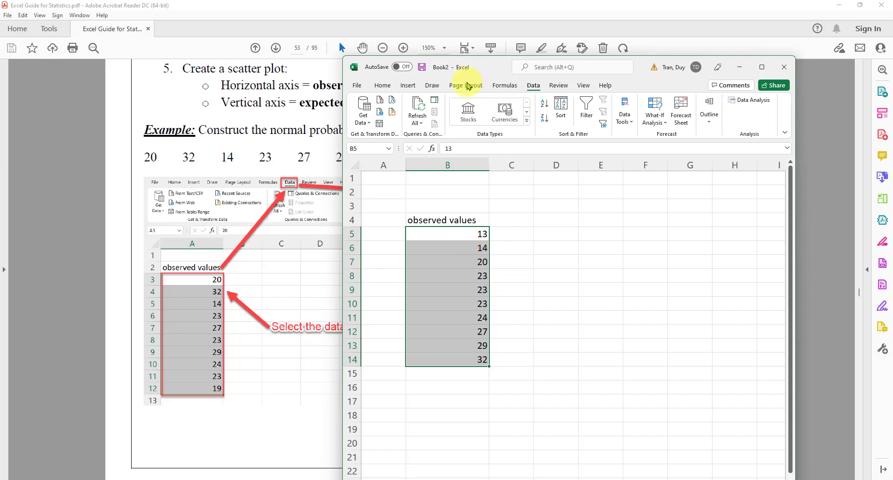
Move the workbook window aside and sort the corrected observed values in B5:B14, ending in 19, in ascending order.
left_click_drag(434, 65, 594, 98)
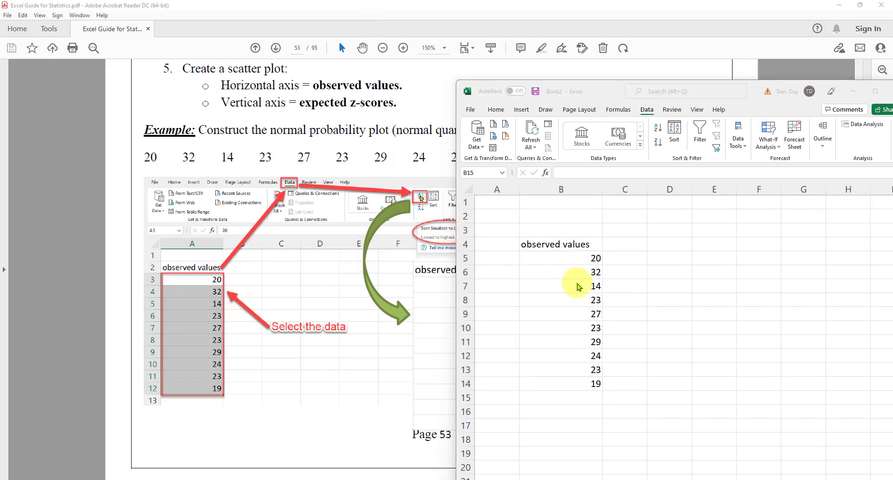
left_click(594, 259)
left_click_drag(594, 259, 595, 382)
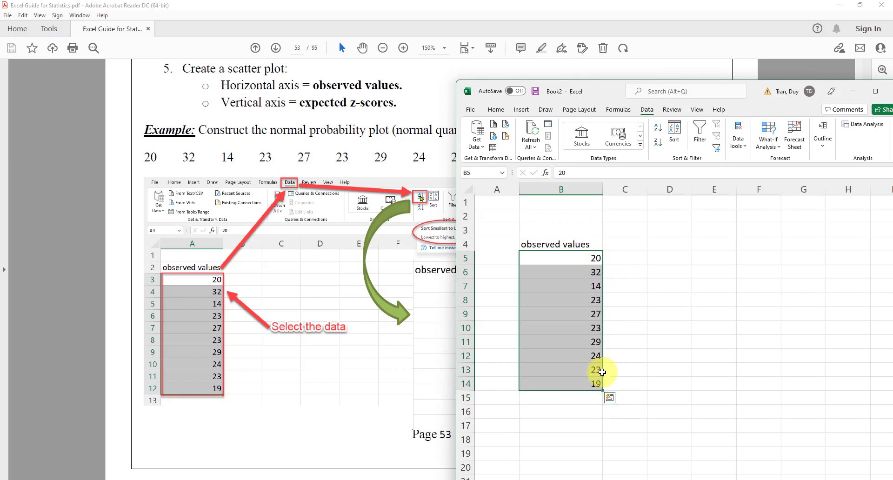
left_click(658, 131)
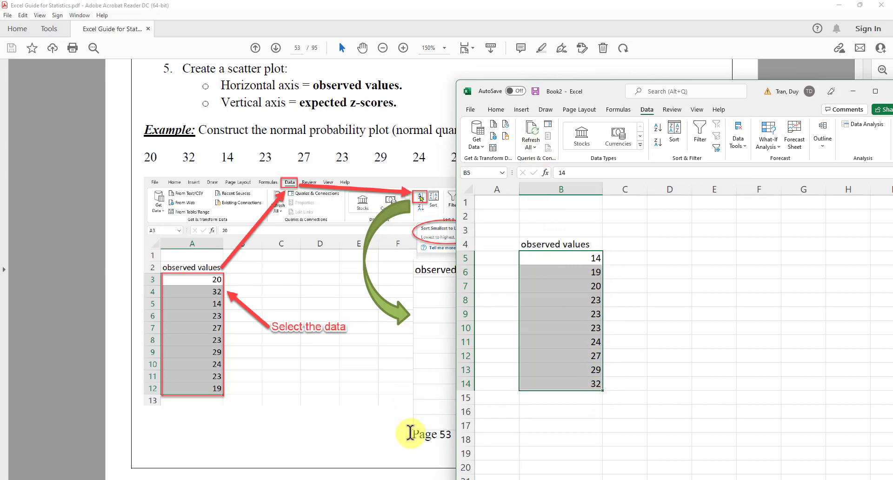
Consult the PDF guide's ranking example, and back in Excel widen column C and head it "rank" in C4.
left_click(388, 446)
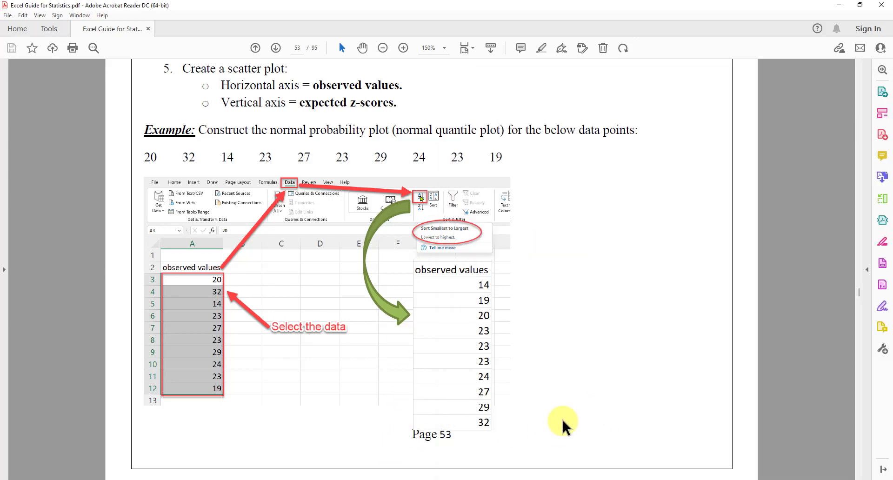
scroll(568, 411, "down", 5)
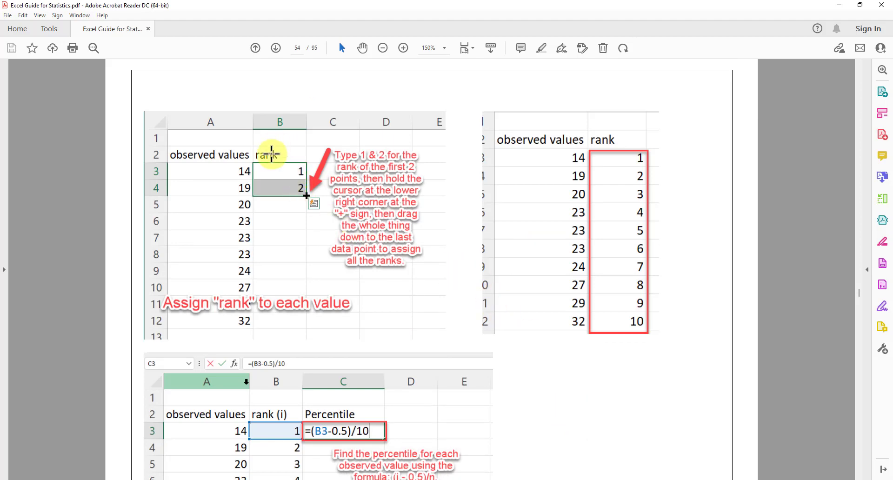
key("alt+Tab")
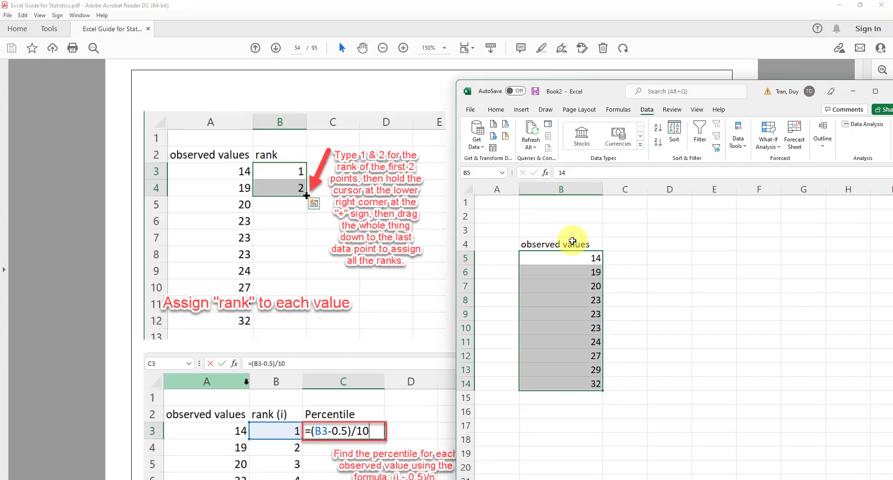
left_click(635, 251)
left_click(635, 253)
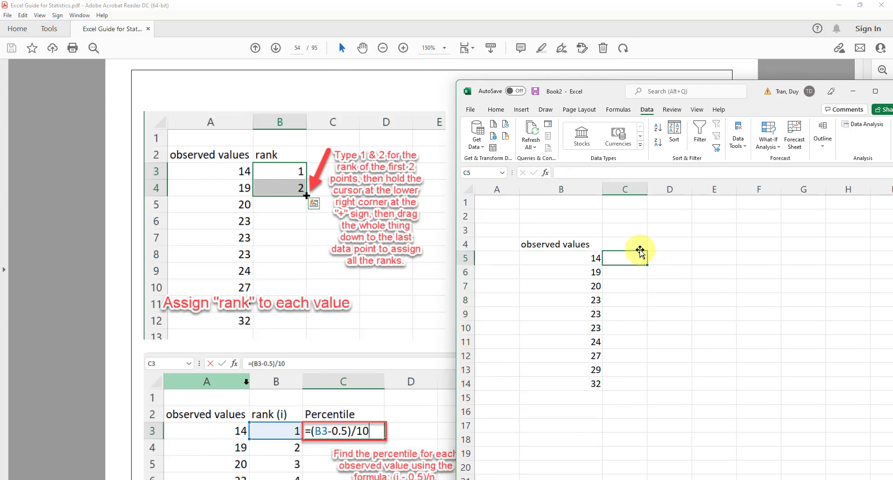
left_click_drag(648, 188, 675, 188)
key("Up")
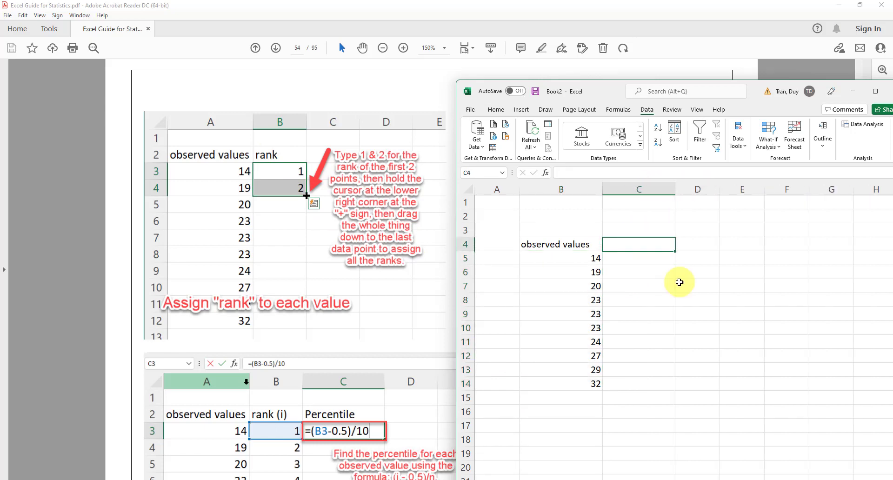
type("rank")
key("Return")
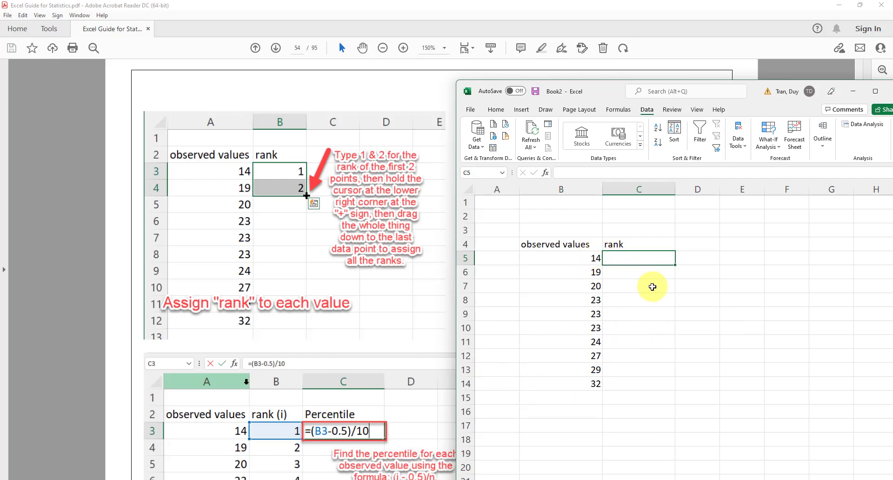
Enter ranks 1 and 2 in C5 and C6 and fill the series down to C14.
type("1")
key("Return")
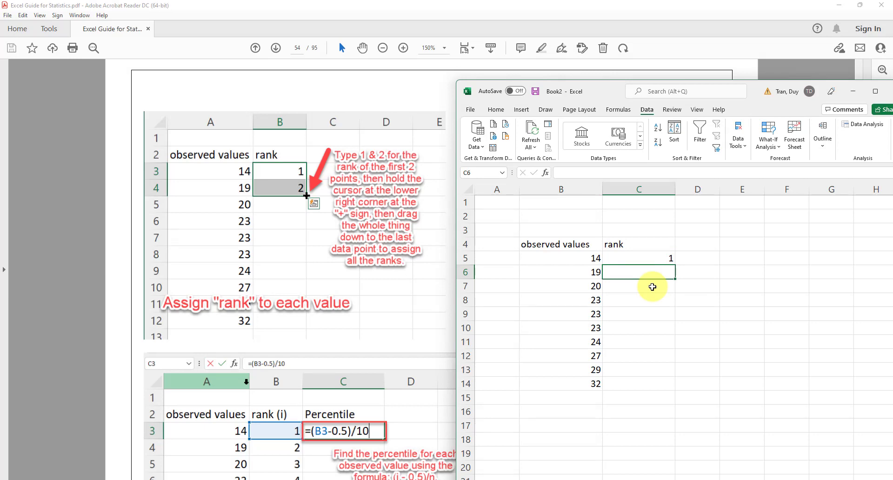
type("2")
key("Return")
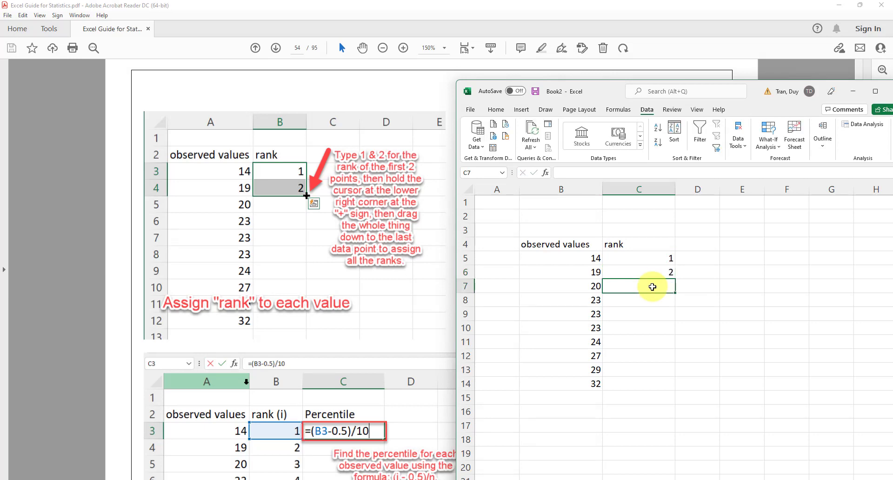
left_click(702, 340)
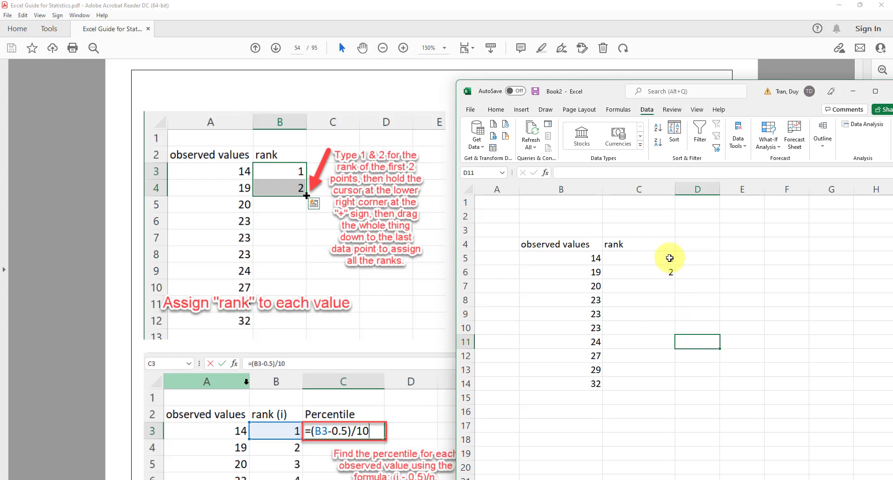
left_click_drag(670, 258, 672, 269)
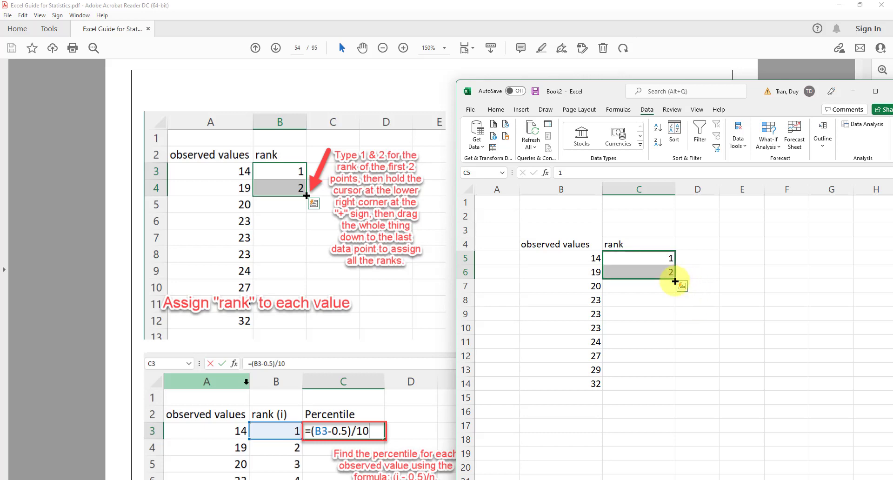
left_click_drag(675, 282, 668, 389)
left_click(684, 411)
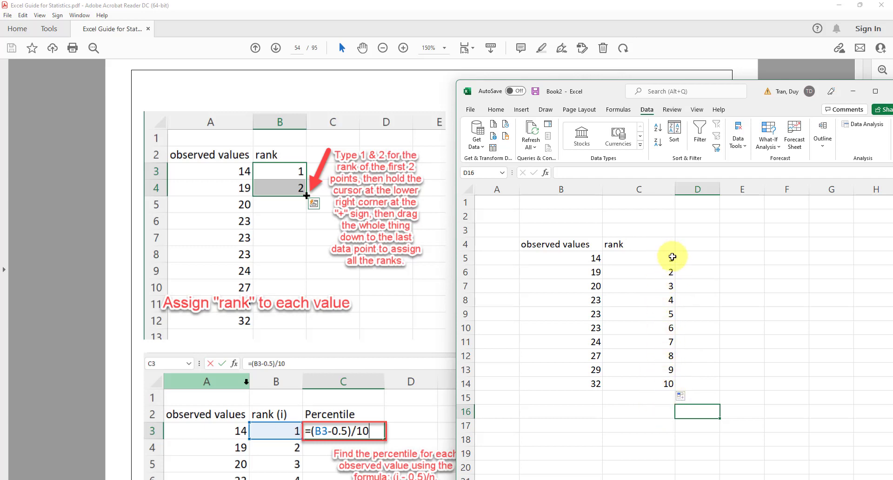
Change the column header in C4 to "rank (i)".
double_click(645, 244)
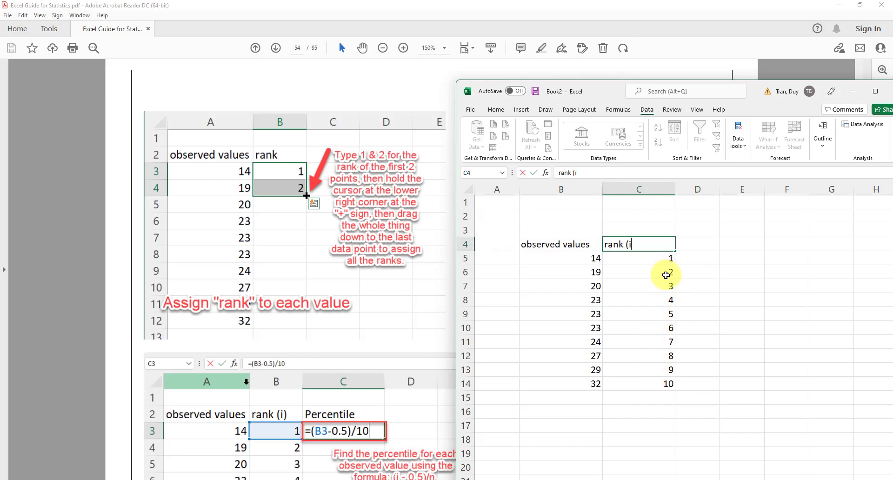
type("(i)")
key("Return")
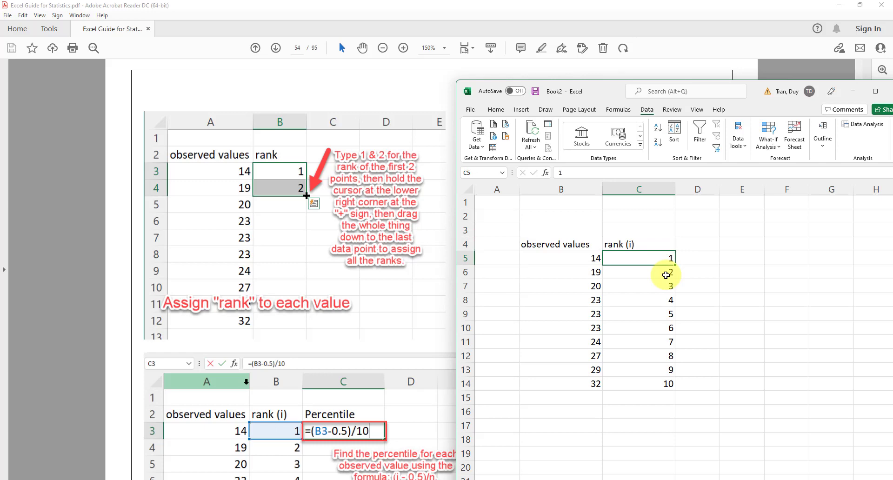
Switch to the PDF guide and review the percentile formula in procedure step 3 and its worked example on page 54.
left_click(416, 318)
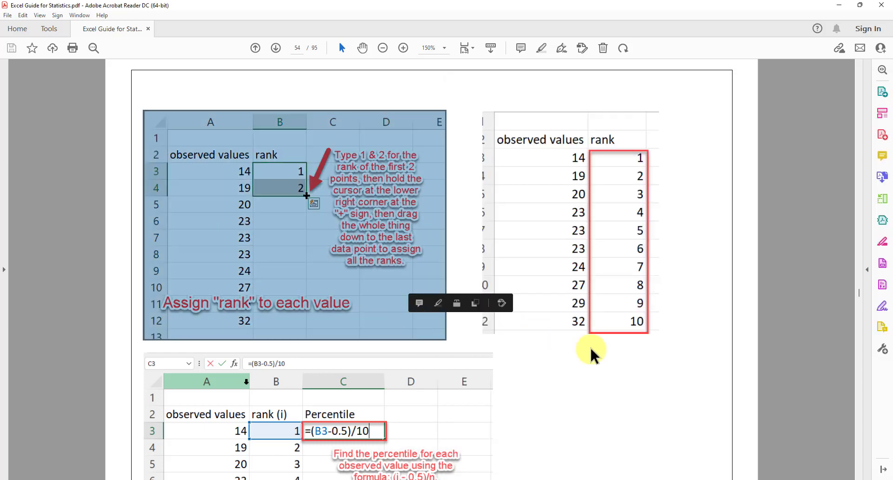
left_click(599, 356)
scroll(621, 298, "down", 5)
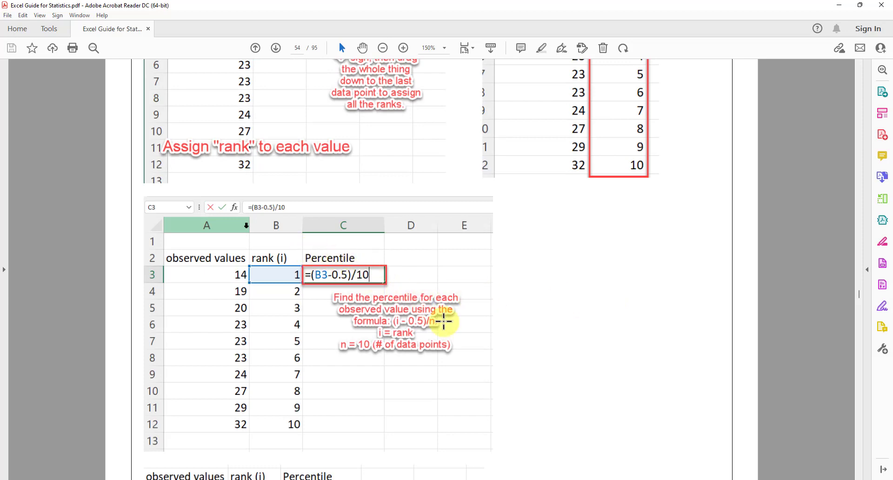
scroll(356, 279, "down", 1)
scroll(365, 293, "up", 6)
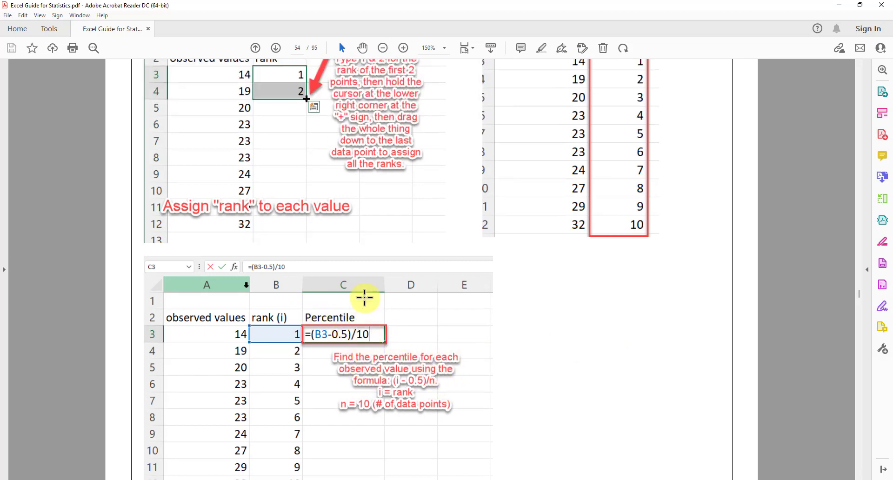
scroll(367, 295, "up", 4)
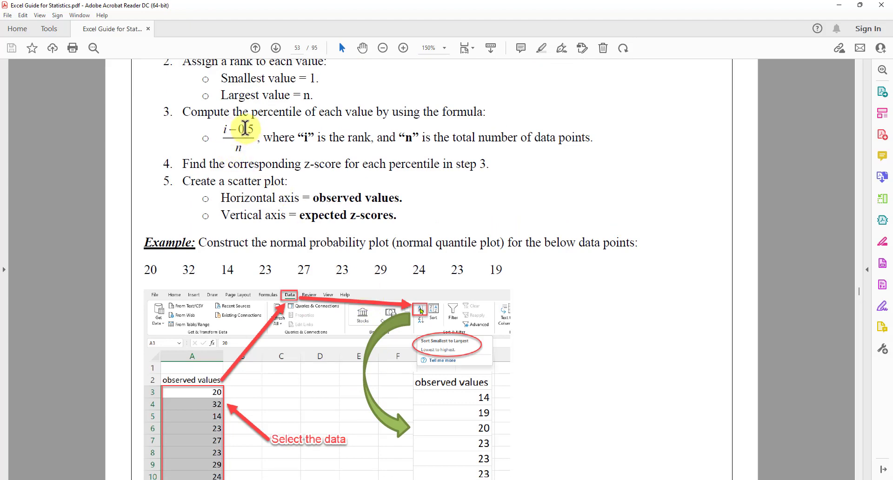
scroll(288, 267, "down", 10)
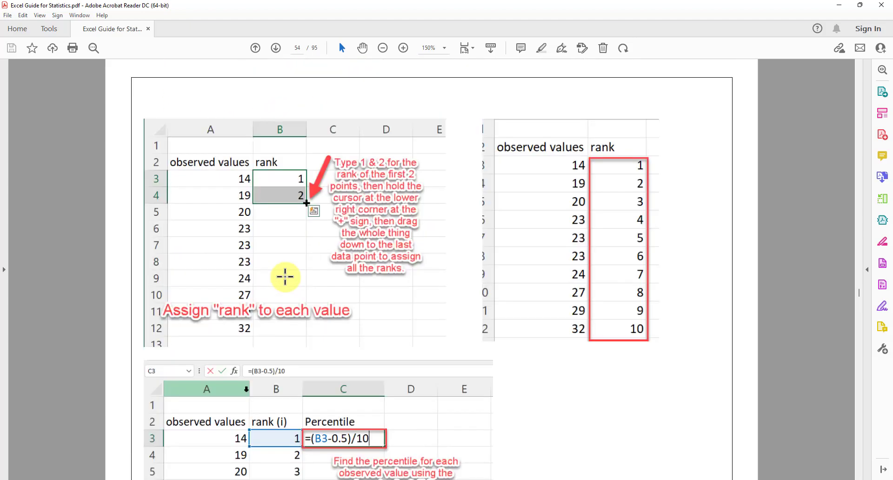
scroll(285, 276, "down", 6)
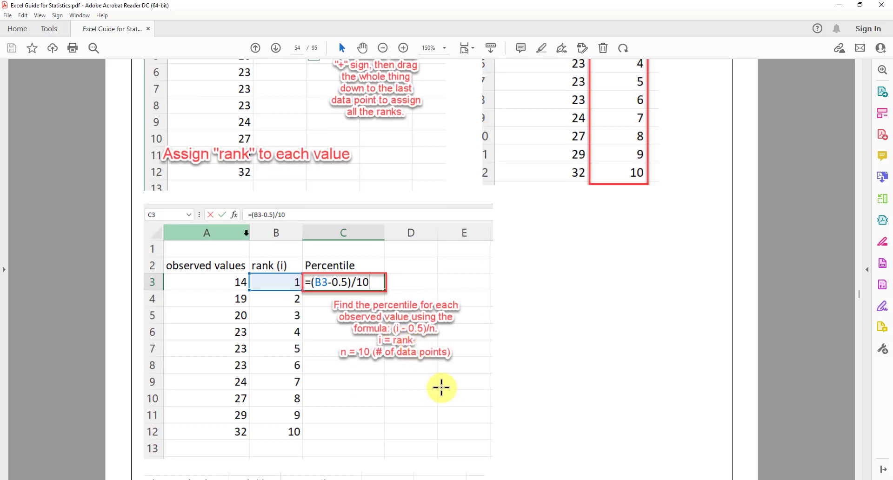
Switch back to Excel, widen column D and head it "Percentile" in D4.
left_click(508, 474)
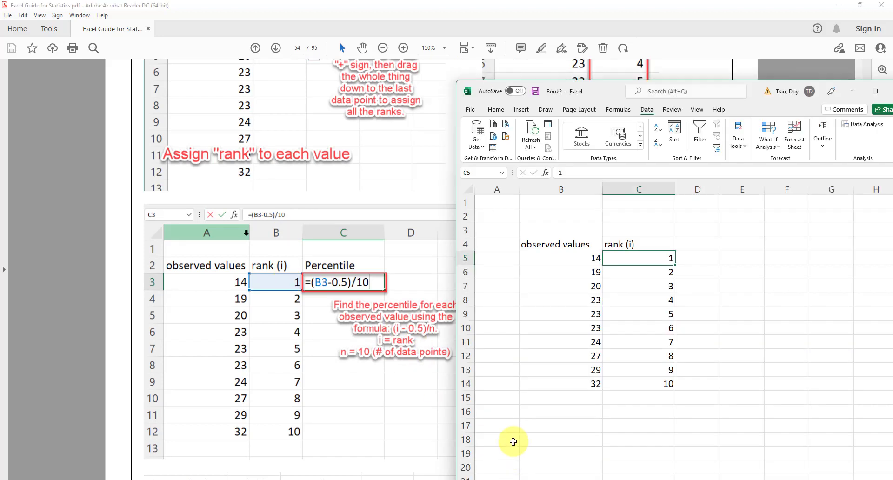
left_click(701, 249)
left_click_drag(720, 188, 737, 188)
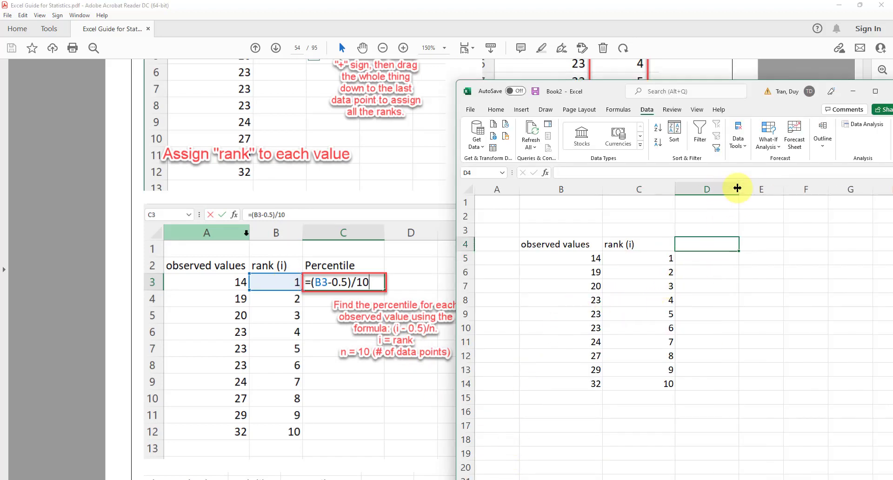
type("Percentile")
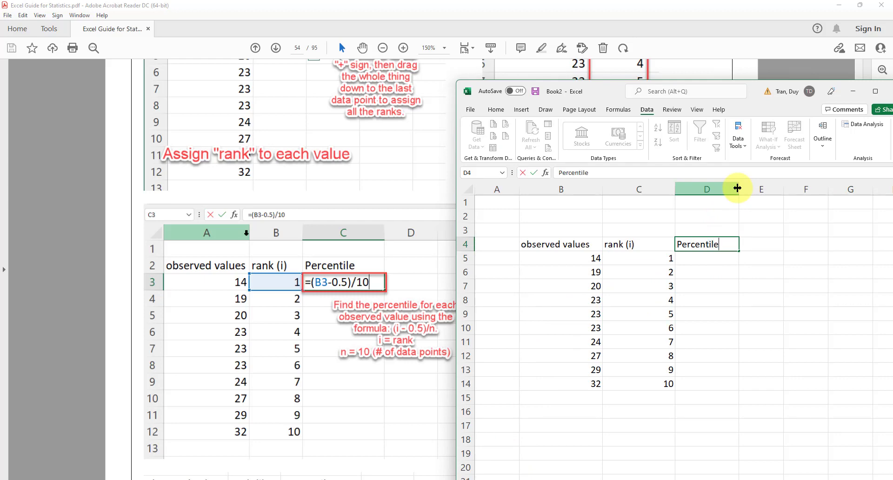
key("Return")
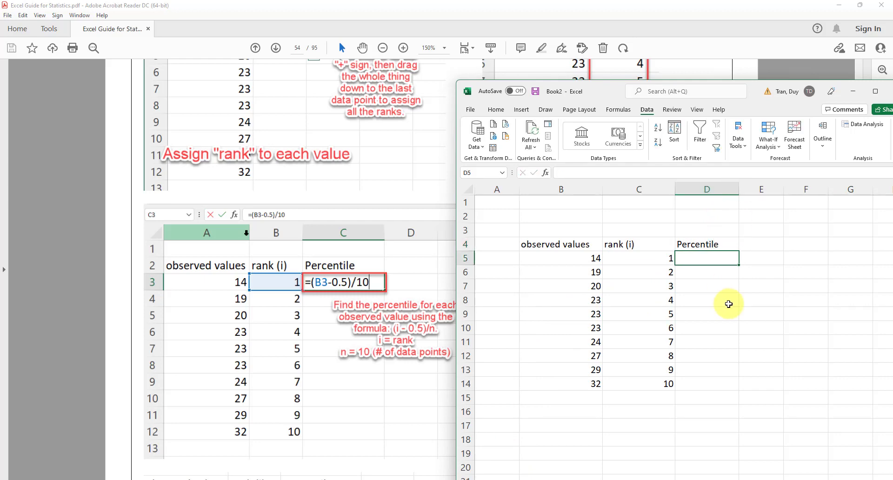
Enter the percentile formula =(C5-0.5)/10 in D5.
type("=(")
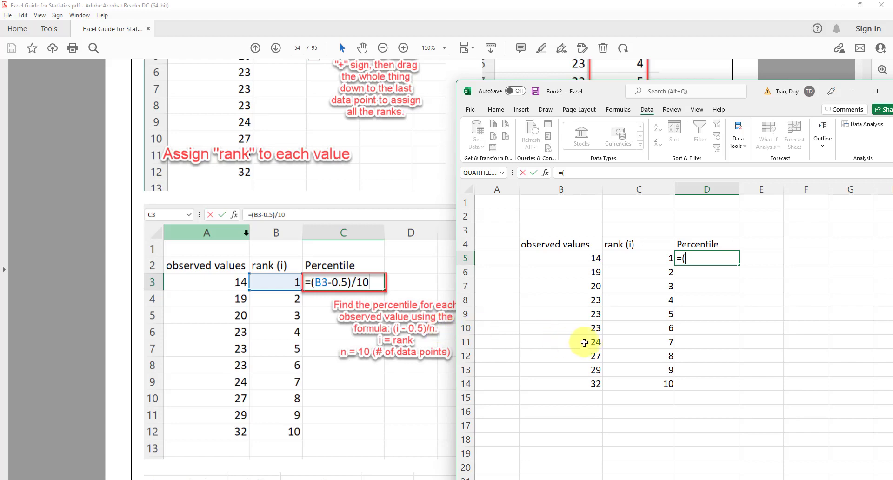
left_click(616, 257)
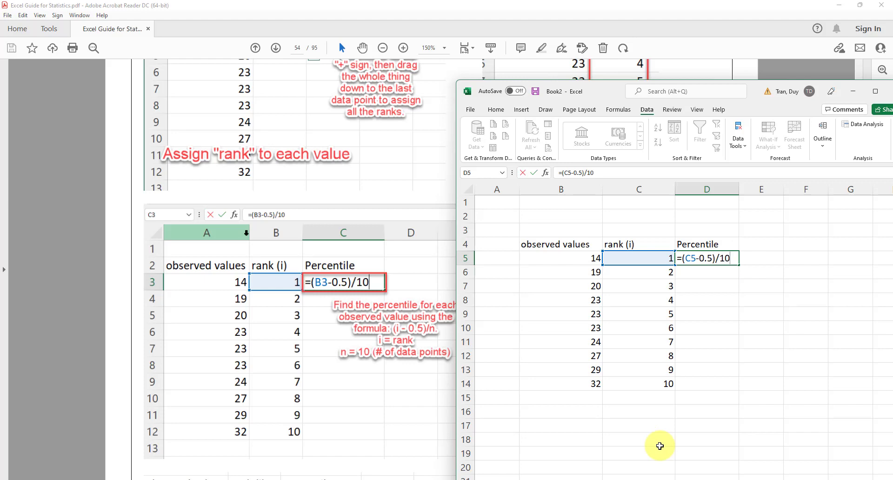
key("Return")
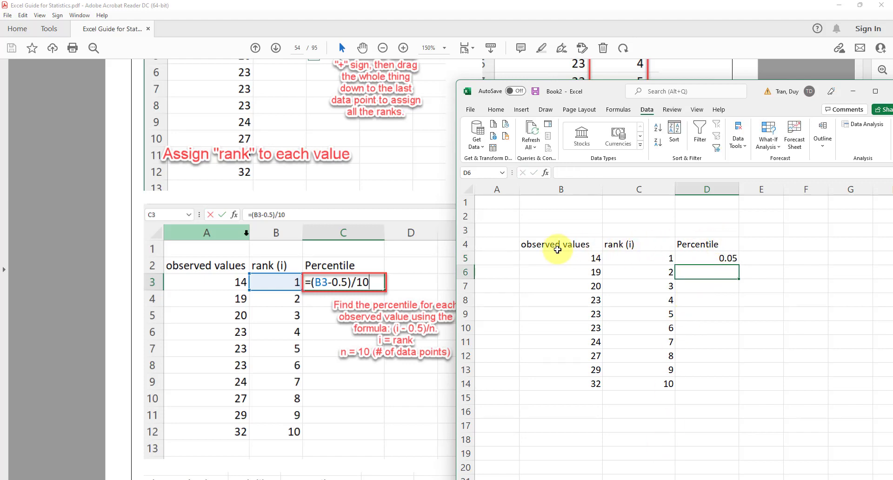
Check the percentile formula in D5 and fill it down through D14.
left_click(719, 260)
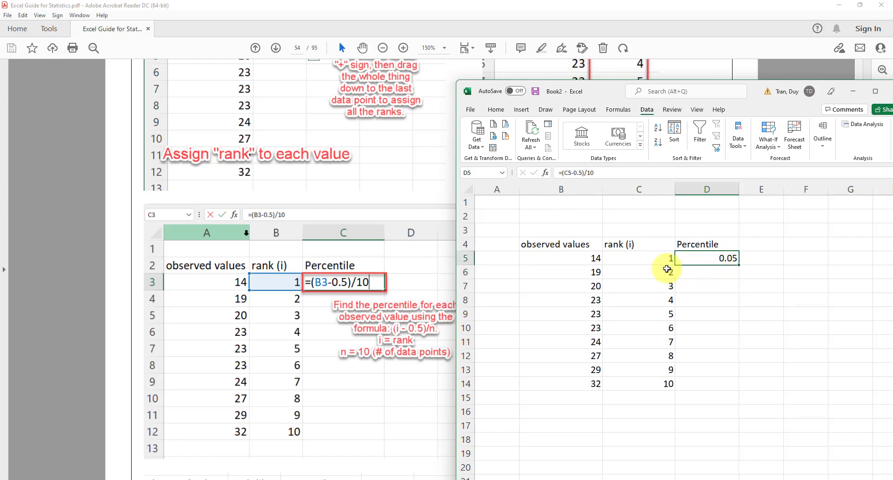
left_click(712, 274)
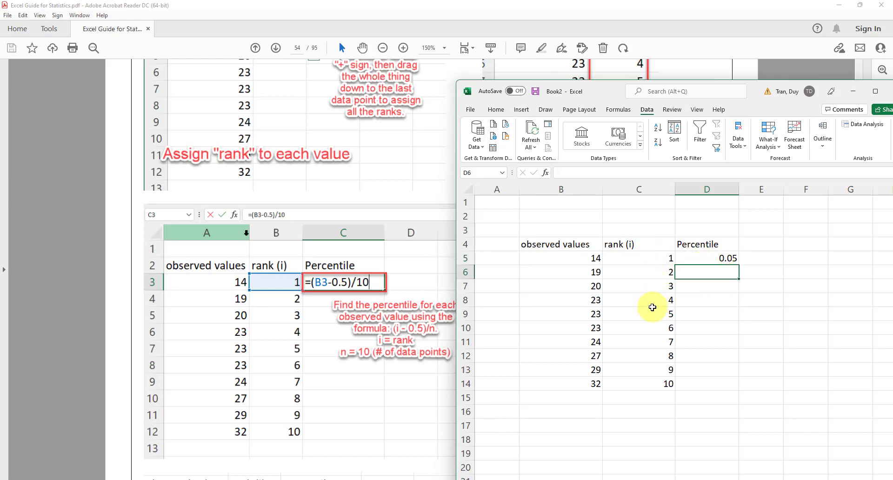
left_click(689, 261)
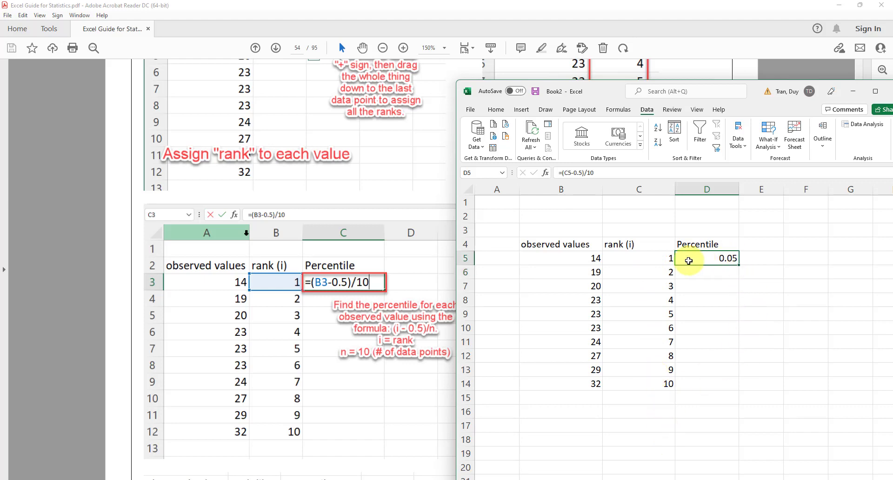
double_click(702, 261)
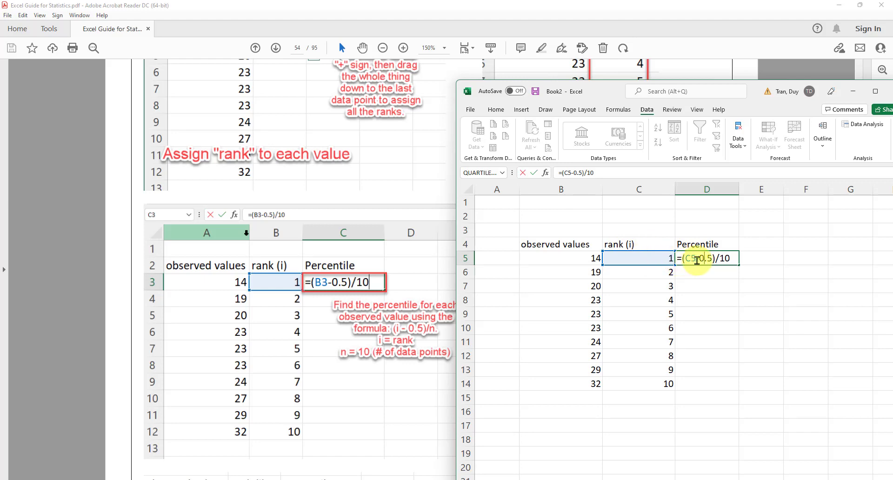
key("Return")
left_click(729, 262)
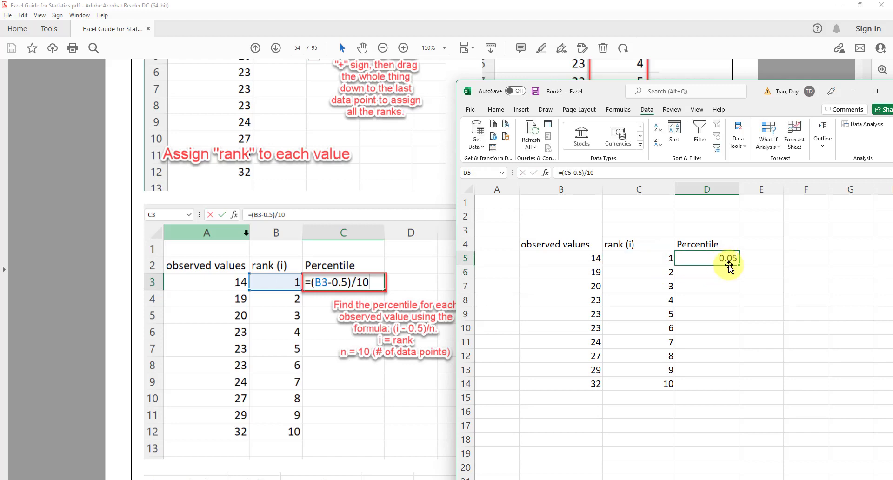
left_click_drag(738, 265, 737, 411)
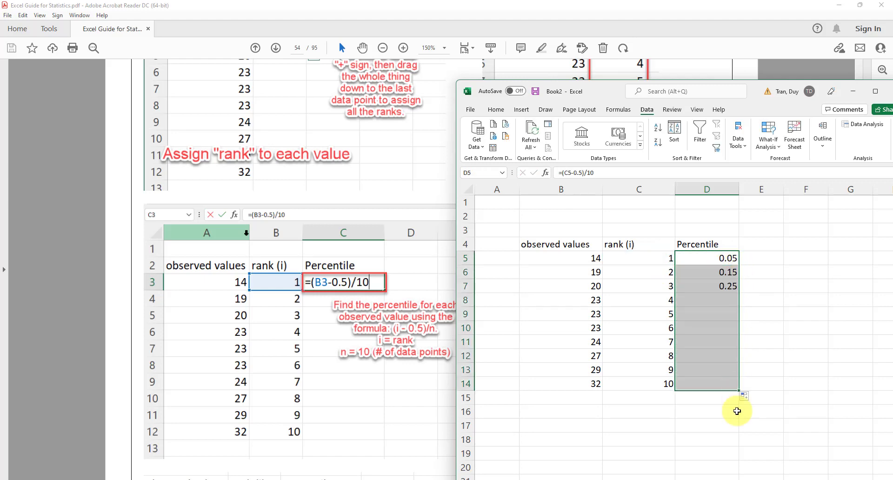
left_click(722, 459)
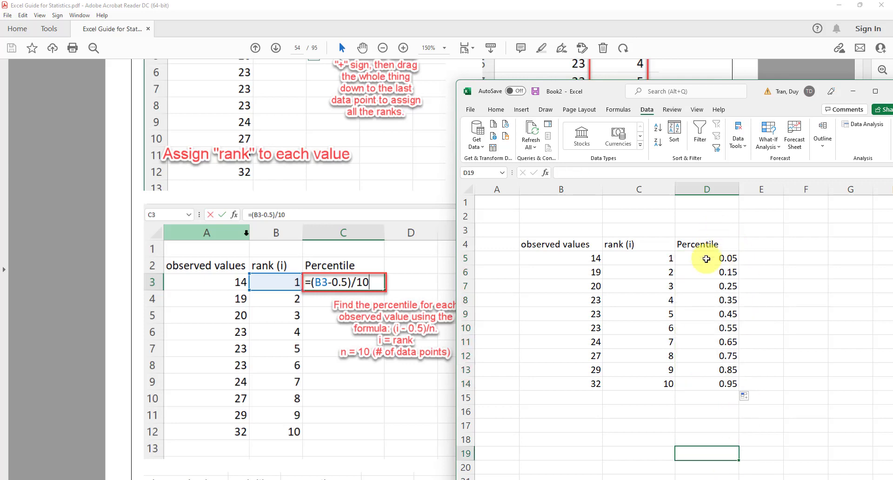
Switch to the PDF guide and review the filled percentiles on page 54 and the norm.s.inv z-score instructions on page 55.
left_click(407, 423)
scroll(563, 393, "down", 4)
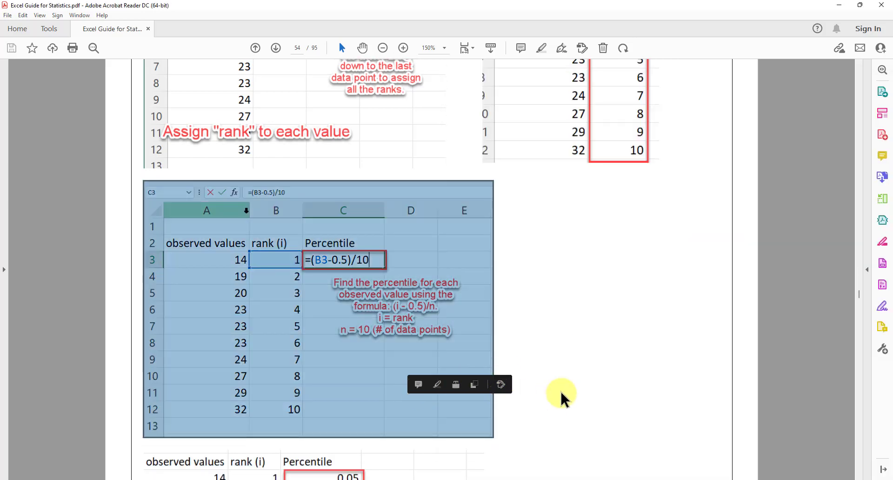
scroll(565, 388, "down", 6)
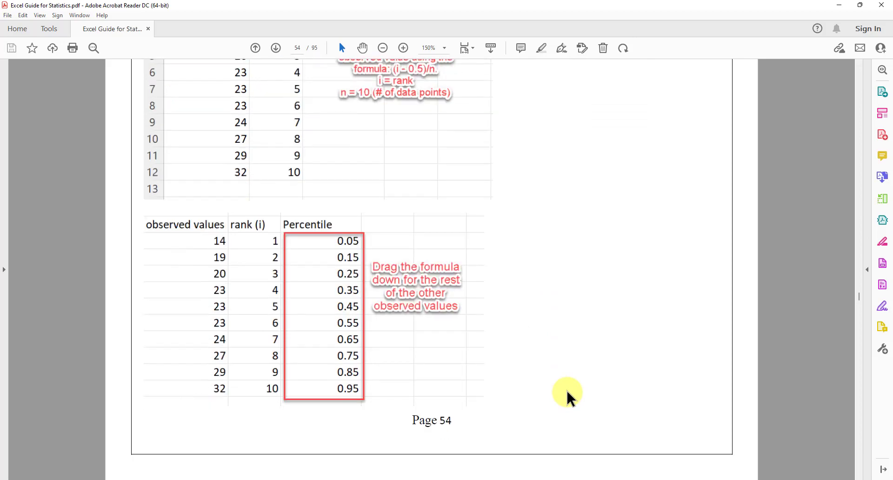
scroll(339, 286, "down", 10)
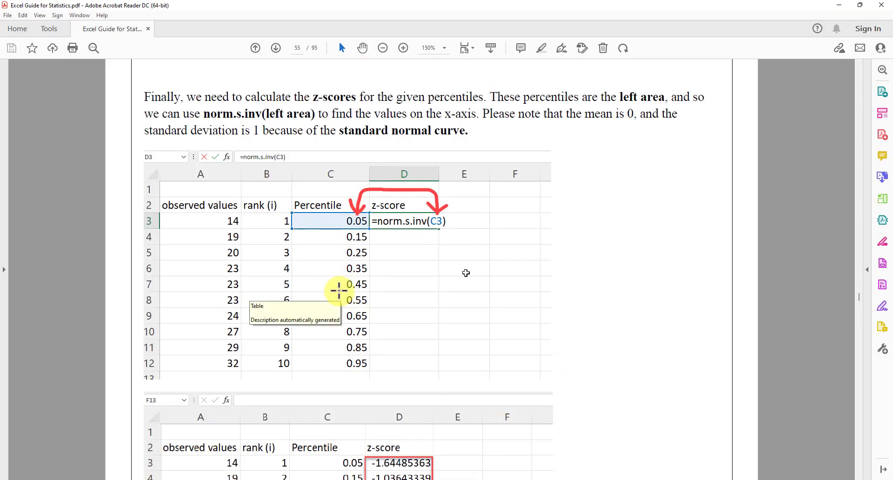
scroll(339, 286, "up", 1)
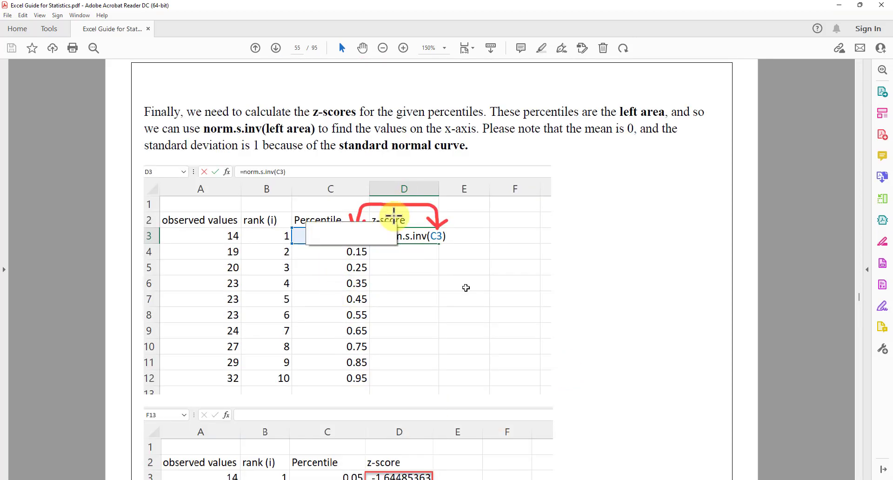
scroll(404, 243, "up", 1)
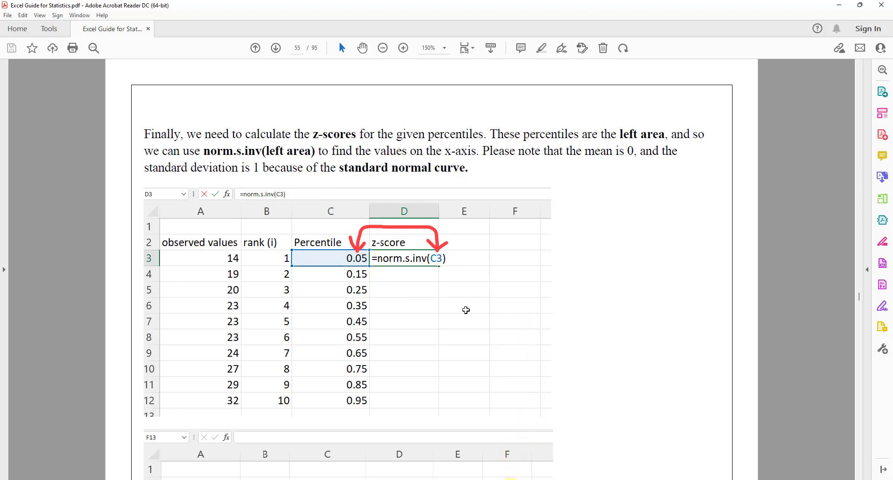
Return to Excel and head column E "z-score" in E4.
key("alt+Tab")
left_click(769, 245)
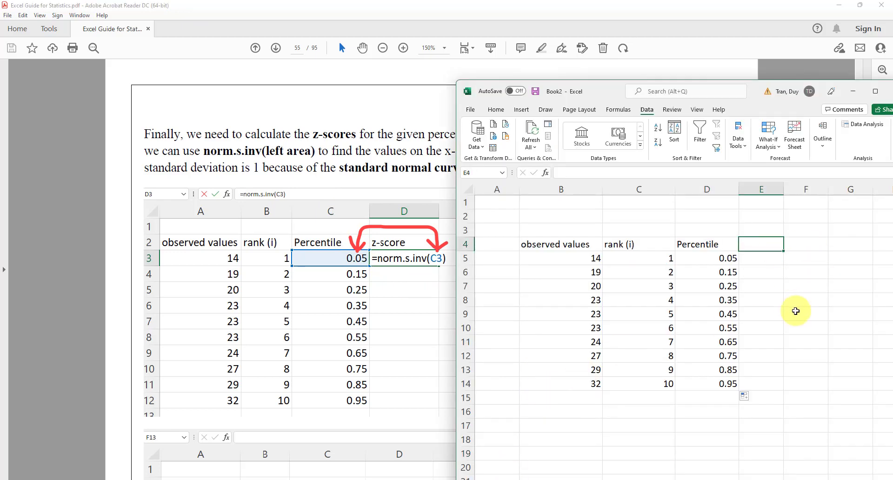
type("z-score")
key("Return")
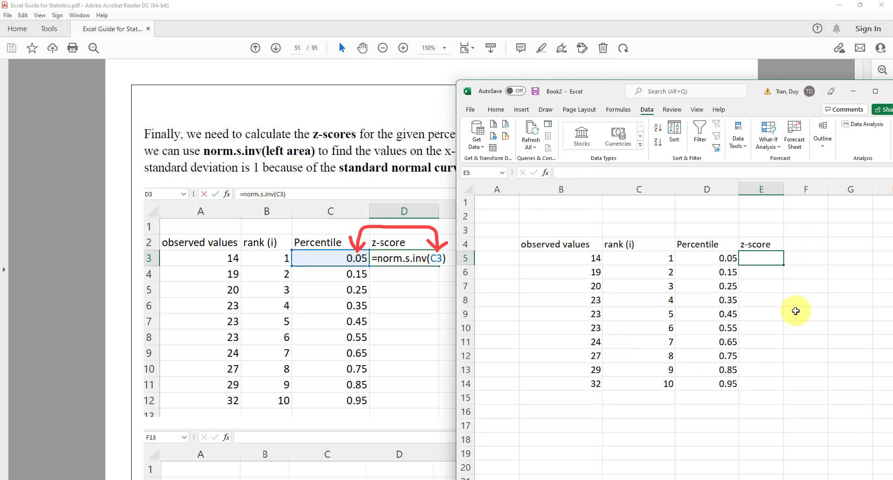
Enter =norm.s.inv(D5) in E5 to compute the first z-score, and widen column E to show its full value.
type("=")
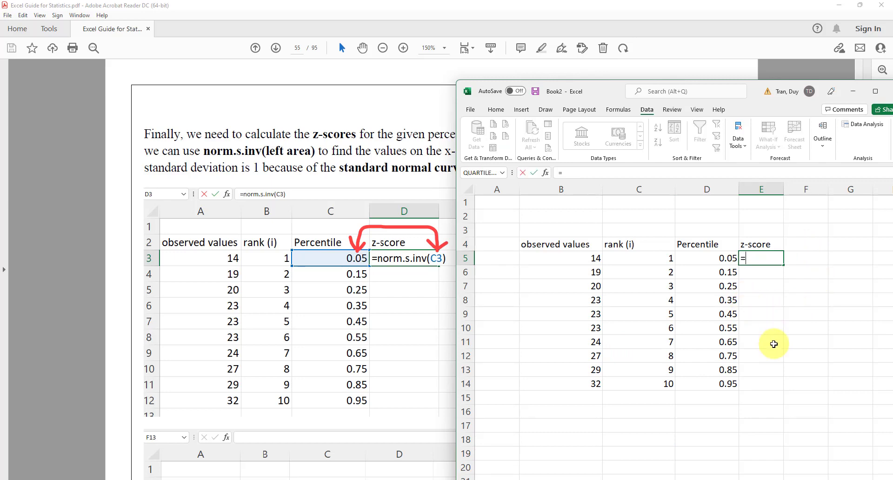
type("norm.")
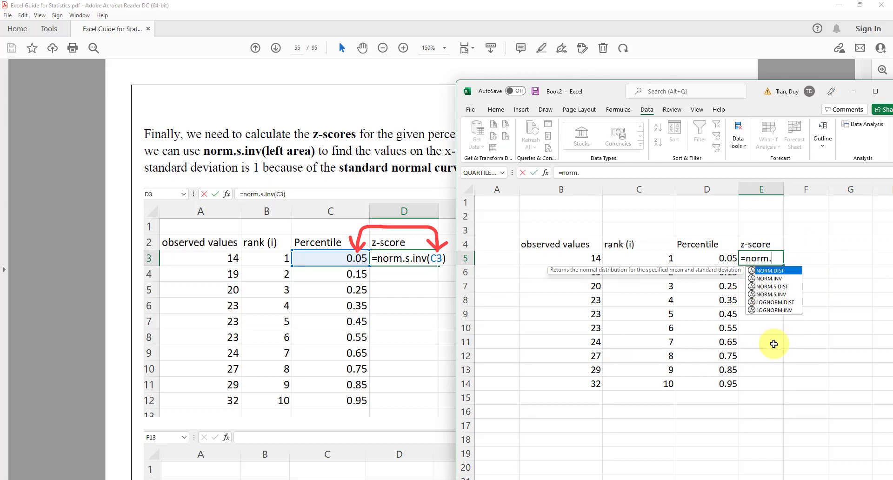
type("s.inv")
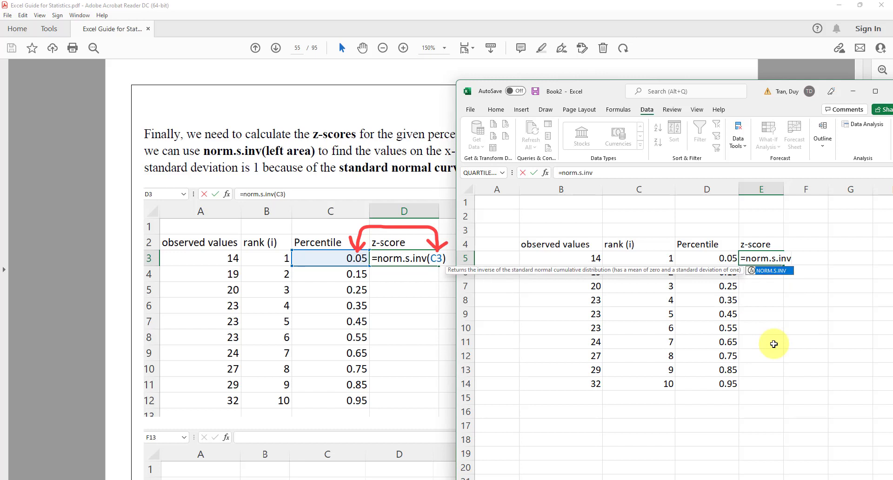
type("(")
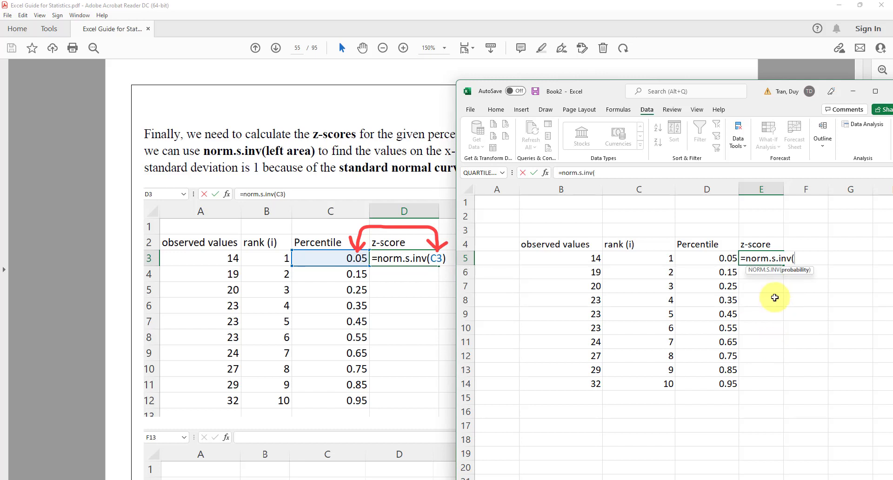
left_click(720, 257)
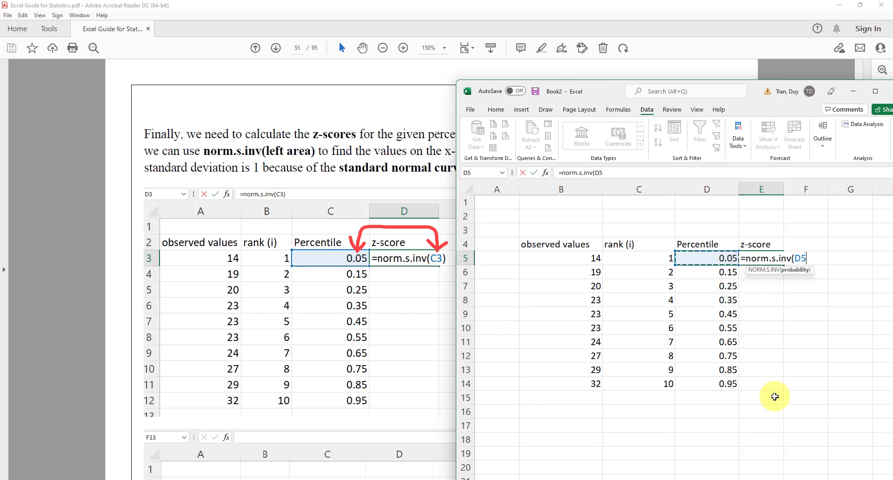
type(")")
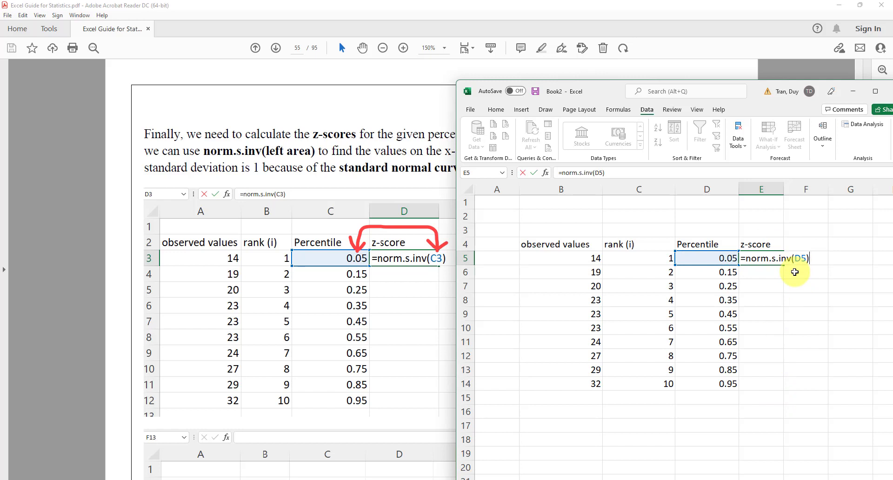
key("Return")
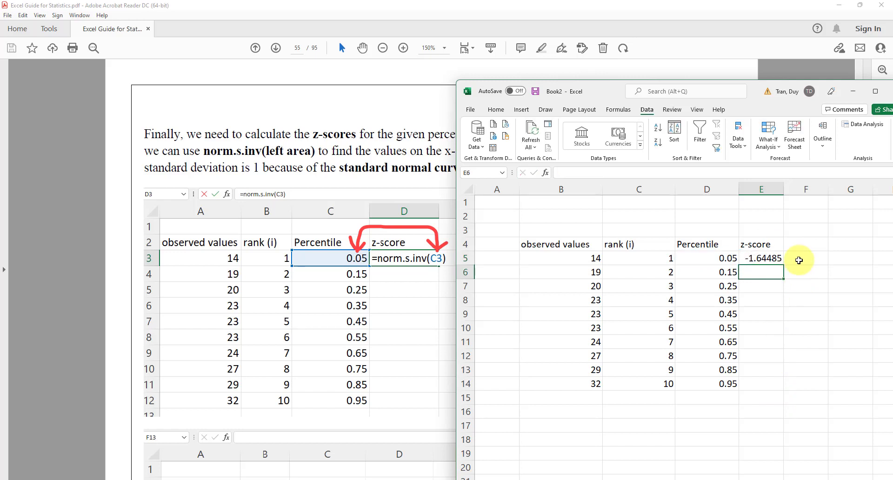
left_click_drag(784, 189, 812, 187)
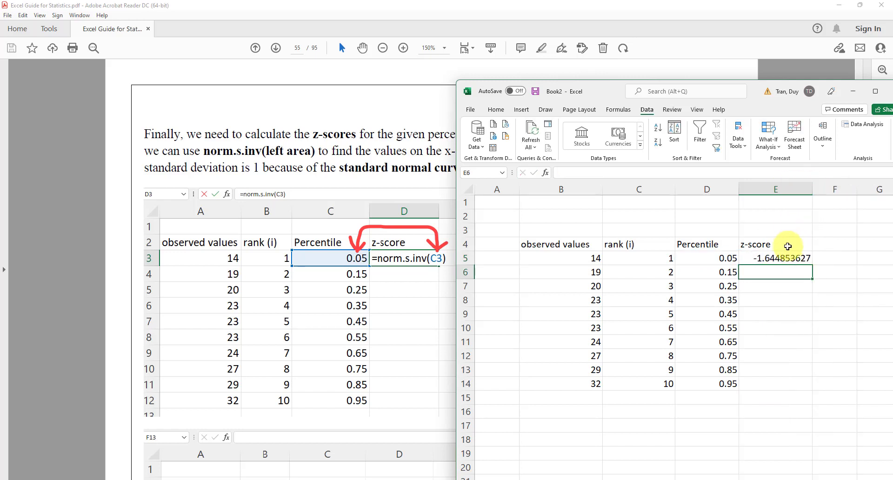
Consult the completed z-score table in the PDF guide and fill the E5 formula down through E14.
scroll(357, 397, "down", 1)
scroll(357, 397, "down", 8)
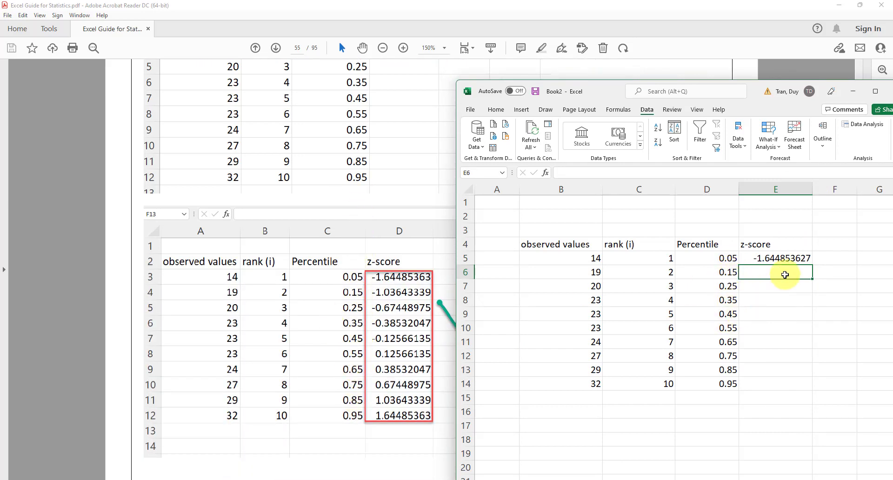
left_click(781, 258)
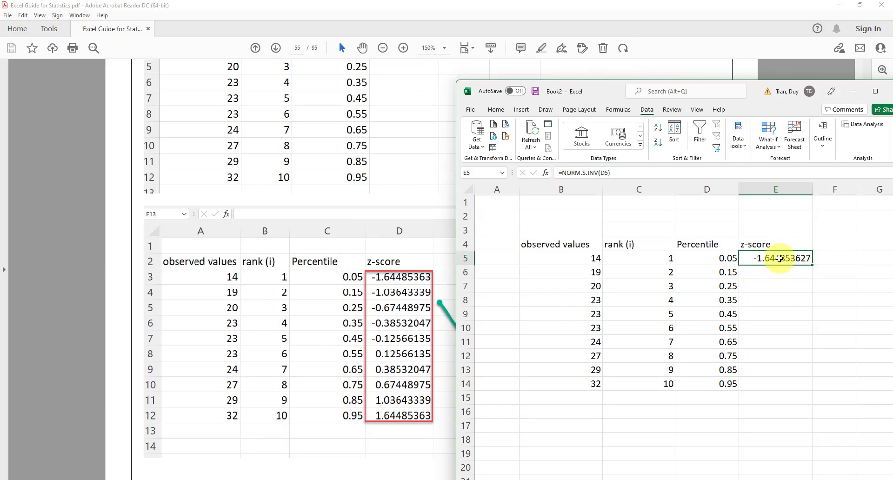
left_click_drag(811, 264, 813, 385)
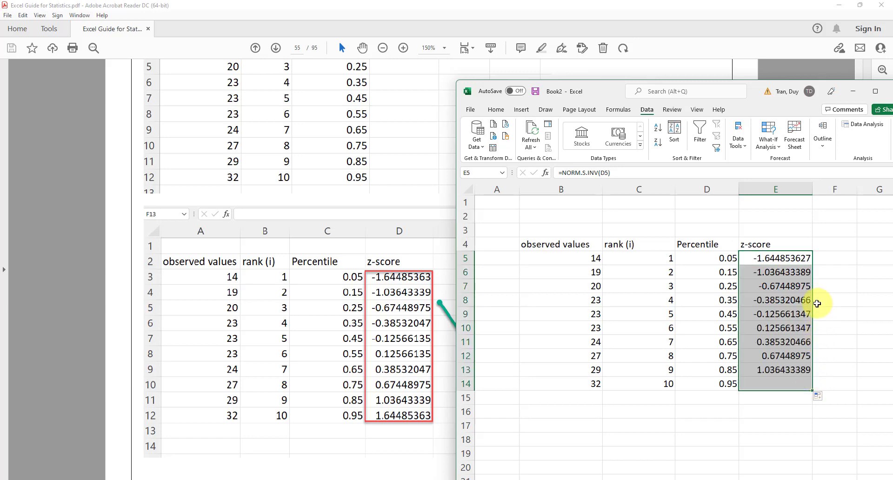
Check the z-score formula in E5 and reposition the Excel window over the PDF guide.
left_click(819, 272)
double_click(801, 258)
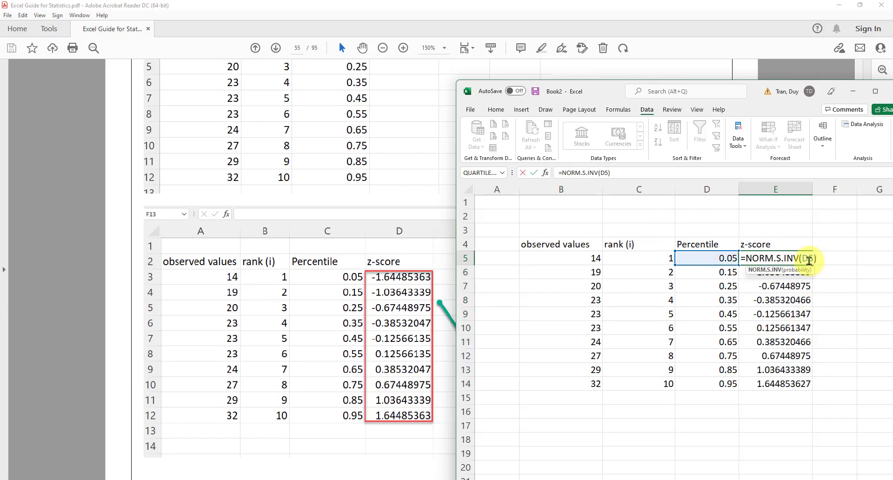
key("Return")
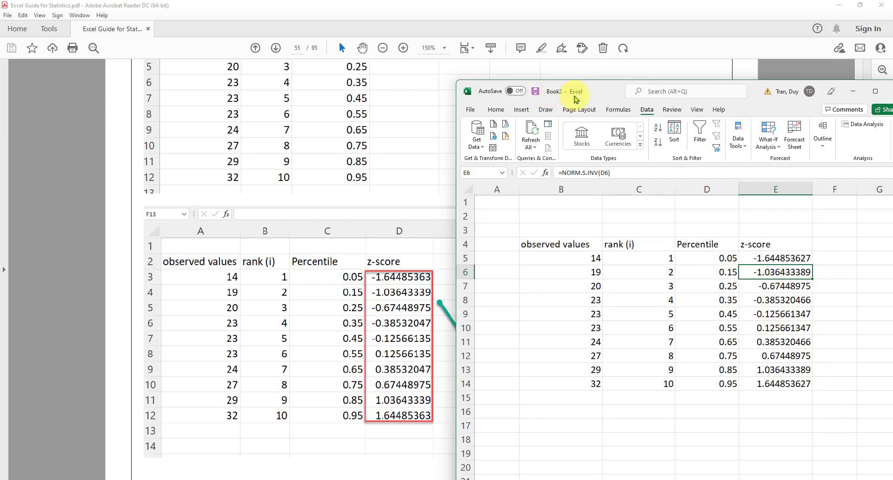
left_click_drag(576, 99, 353, 121)
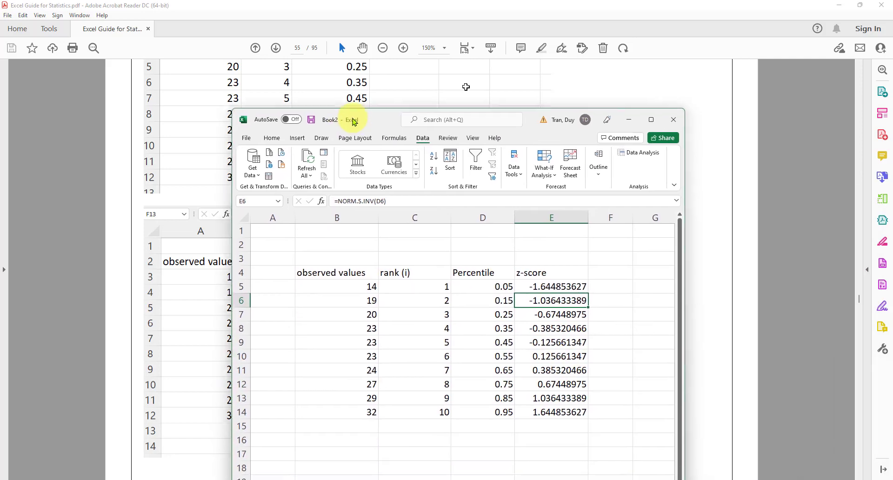
Switch to the PDF guide and consult the scatter chart instructions on page 56.
left_click(744, 393)
scroll(347, 343, "down", 3)
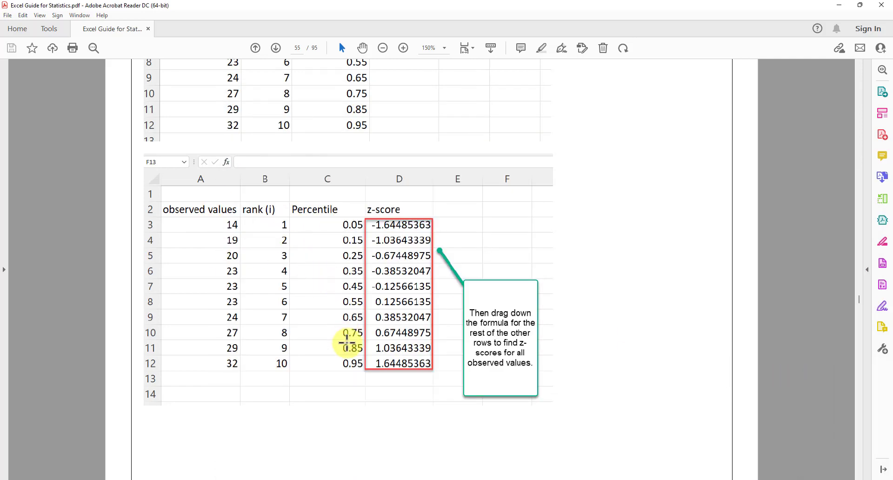
scroll(346, 343, "down", 10)
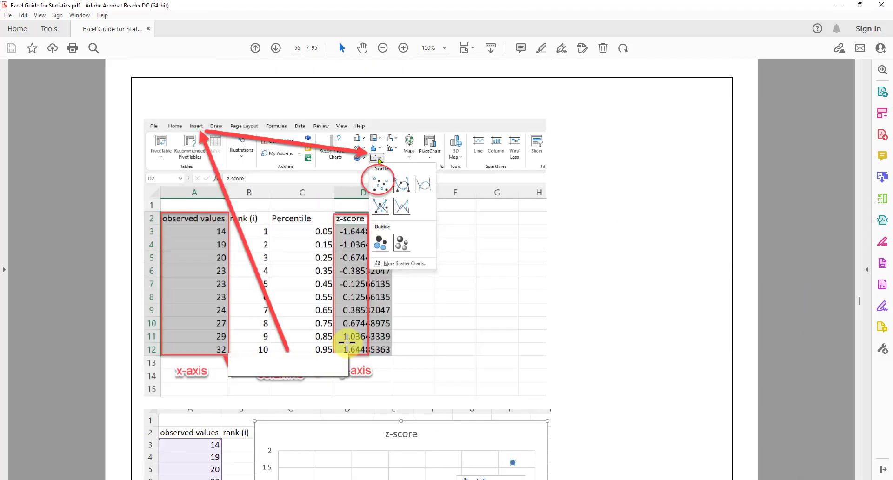
scroll(552, 307, "down", 2)
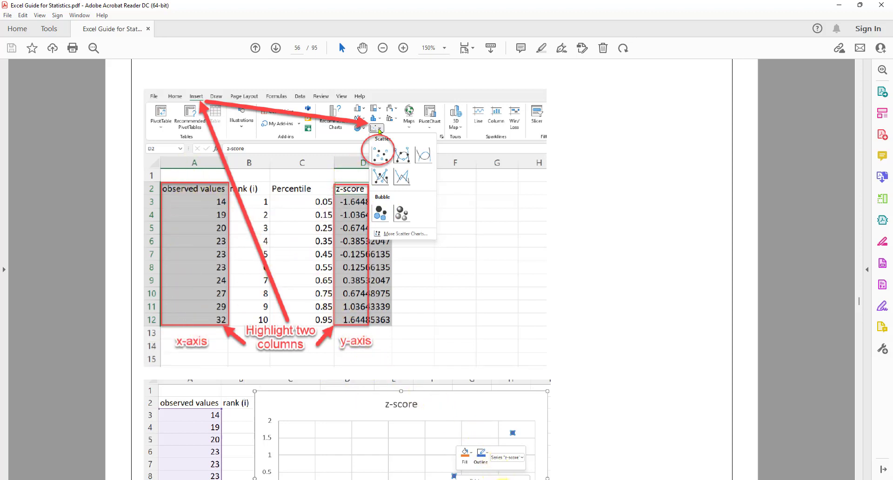
Return to Excel, place it beside the guide, and insert a markers-only scatter chart from B4:B14 and E4:E14.
key("alt+Tab")
left_click_drag(369, 120, 585, 57)
left_click_drag(546, 212, 561, 346)
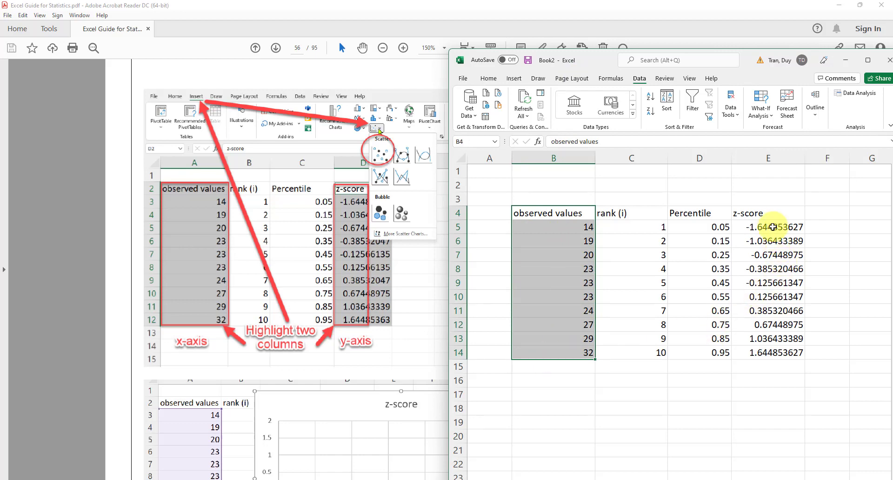
left_click_drag(770, 214, 768, 346)
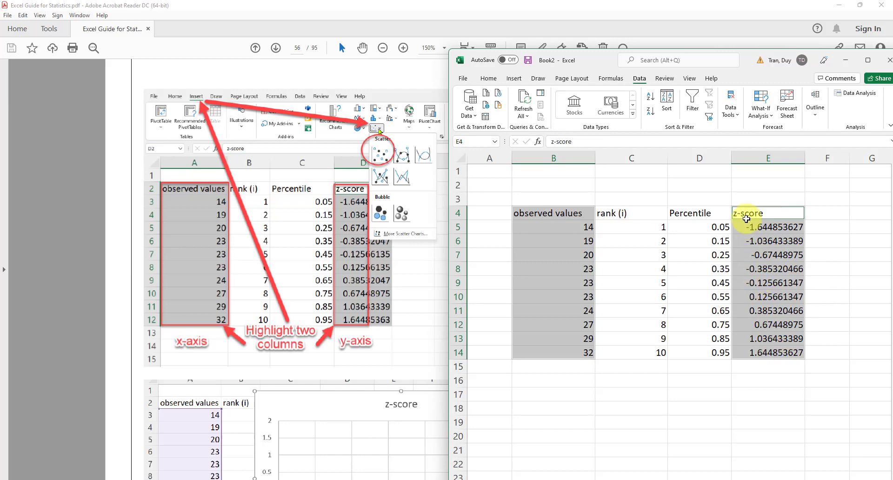
left_click(514, 81)
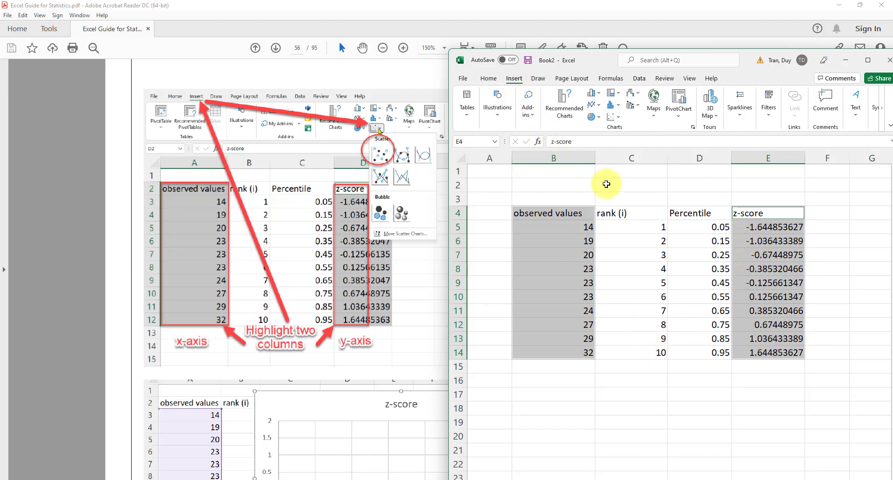
left_click(620, 120)
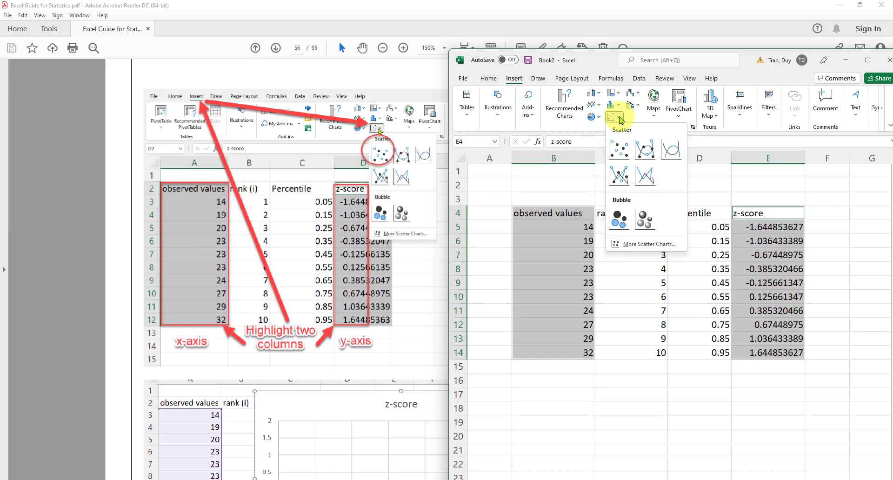
left_click(618, 149)
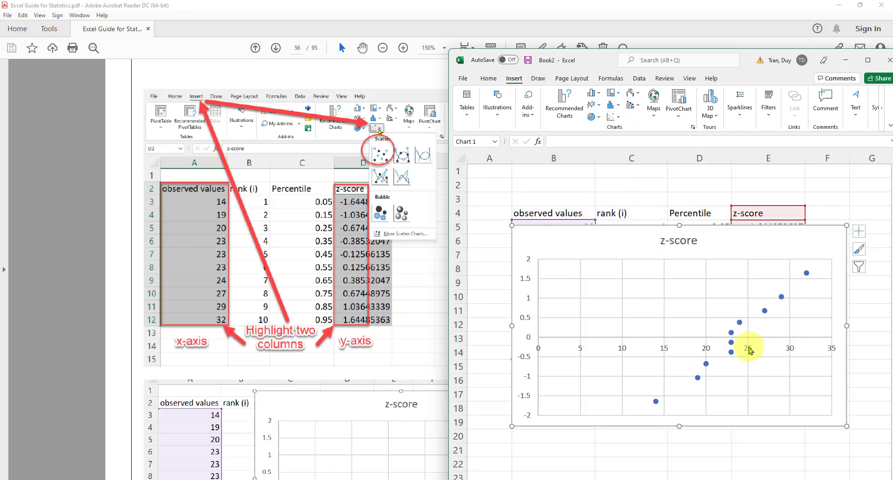
Consult the PDF guide's trendline instructions below the scatter chart section, moving the Excel window aside to read them.
scroll(401, 393, "down", 3)
scroll(402, 392, "down", 2)
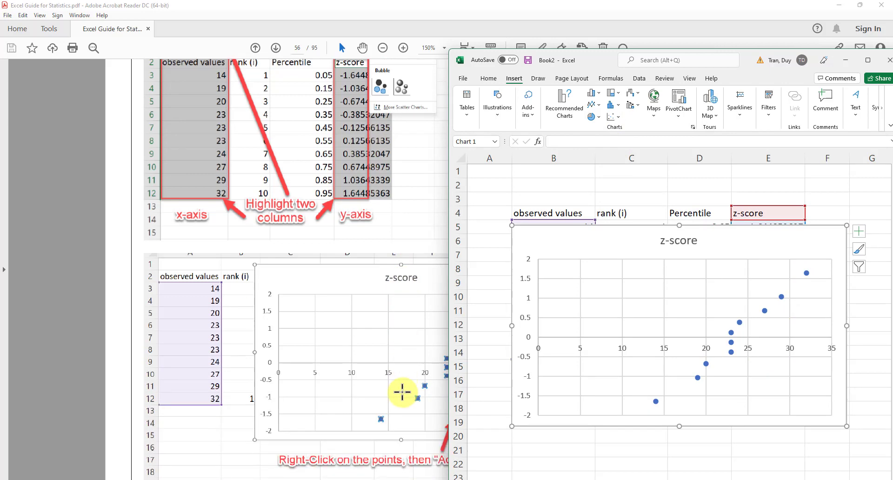
left_click_drag(563, 66, 657, 70)
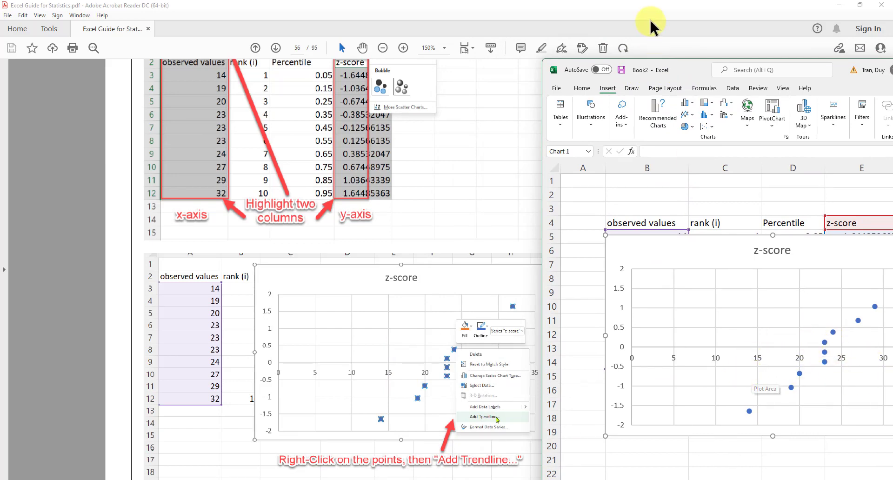
left_click_drag(673, 71, 542, 37)
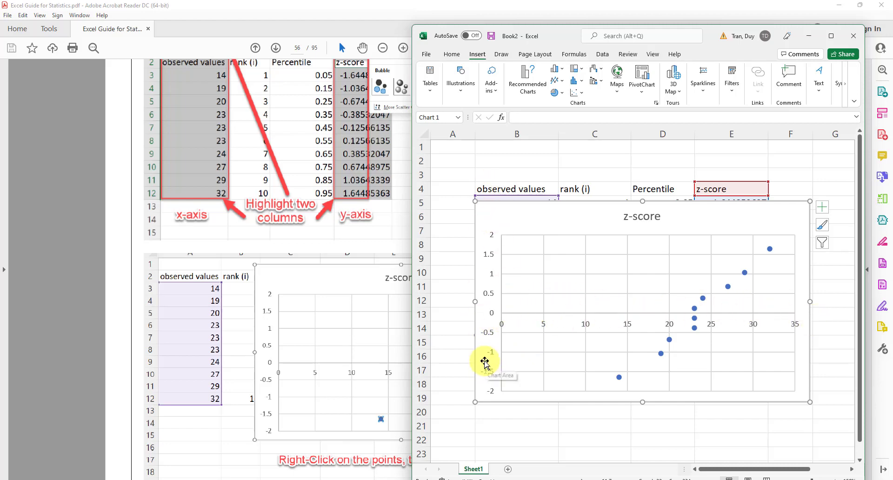
left_click(394, 236)
scroll(478, 391, "down", 3)
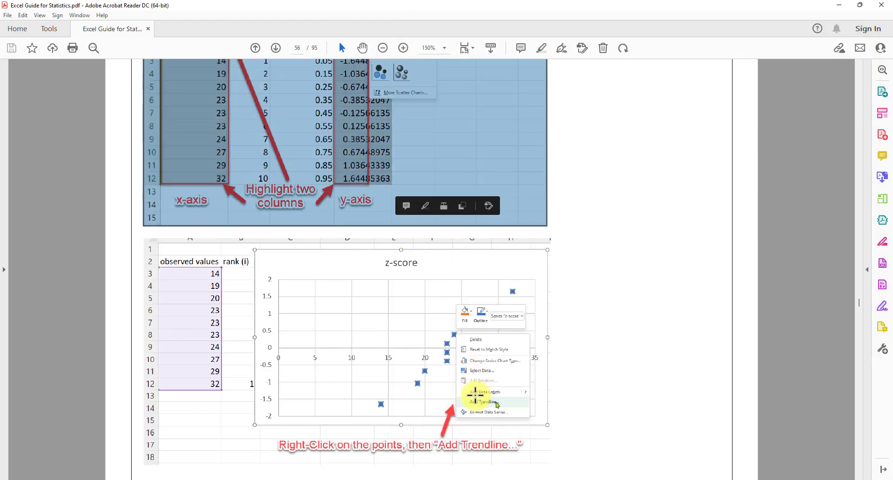
scroll(666, 365, "down", 1)
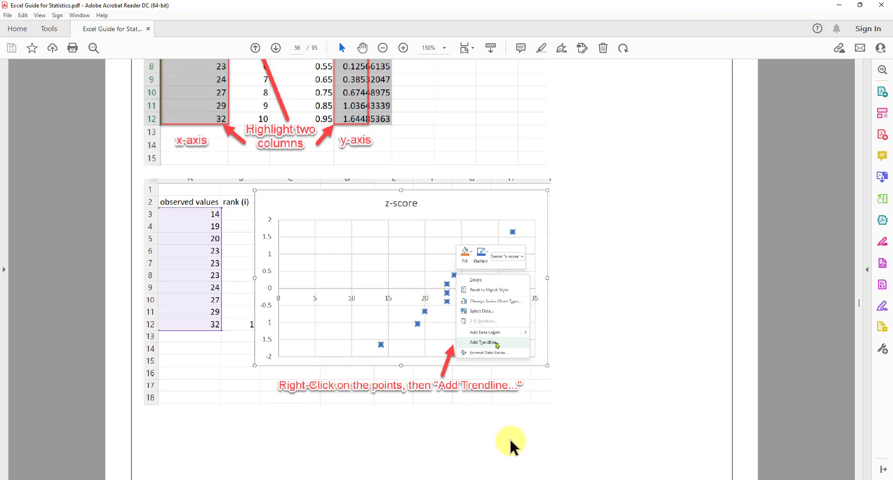
Return to Excel, add a linear trendline to the z-score data points, and dismiss the trendline formatting options.
left_click(509, 478)
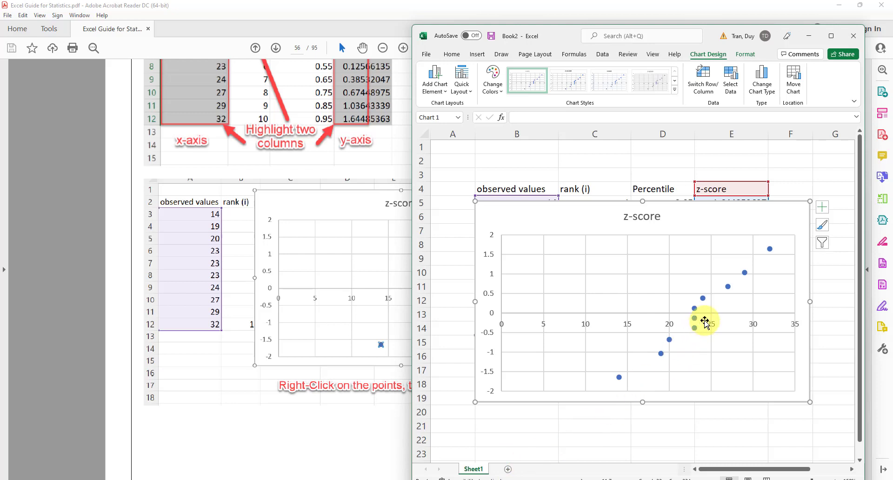
right_click(703, 298)
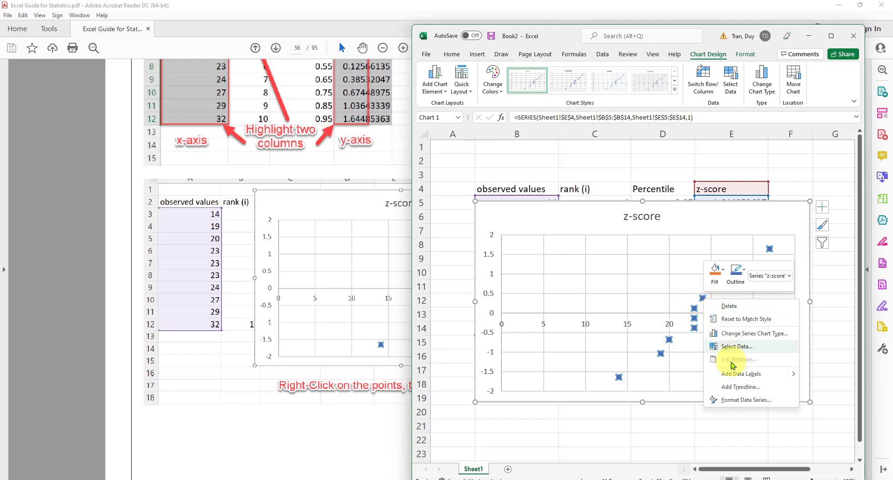
left_click(740, 387)
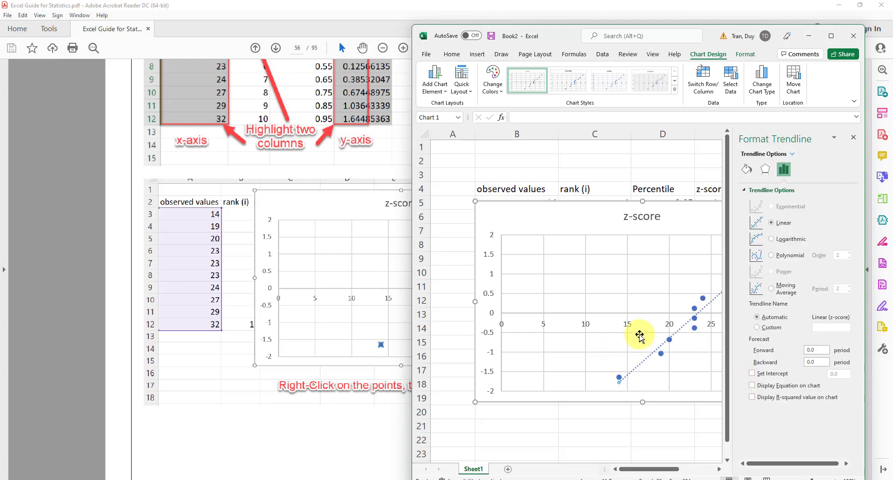
left_click(855, 138)
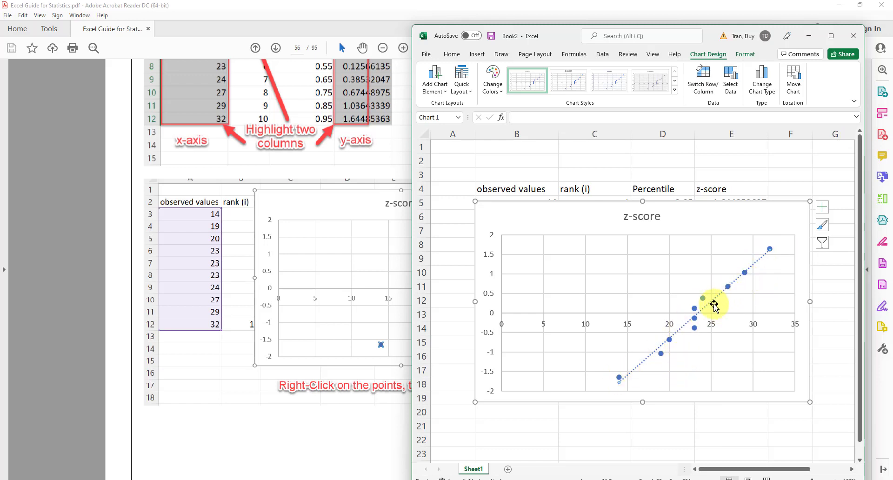
Read the conclusion about normality on page 57 of the PDF guide and compare its finished plot with the Excel chart.
left_click(375, 426)
scroll(376, 426, "down", 4)
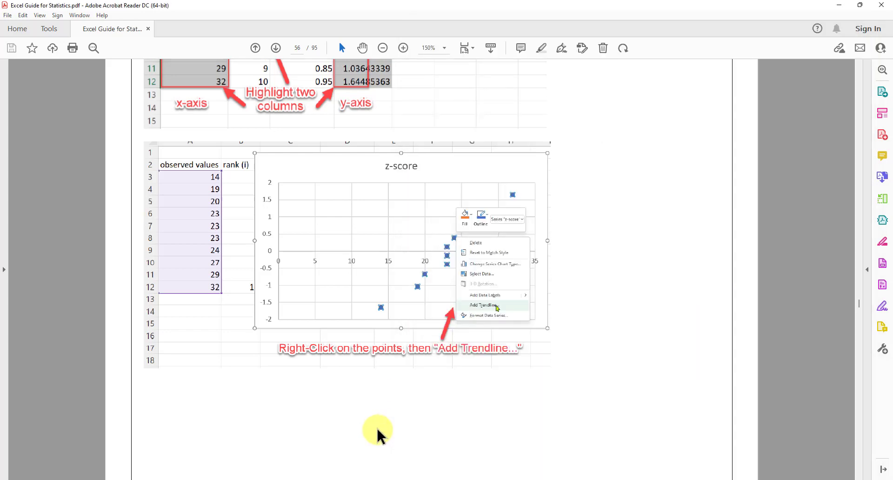
scroll(380, 426, "down", 10)
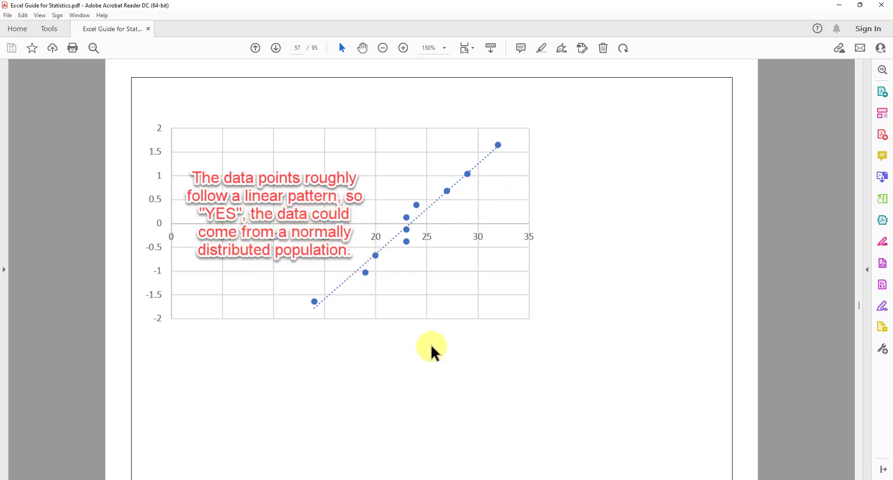
left_click(508, 479)
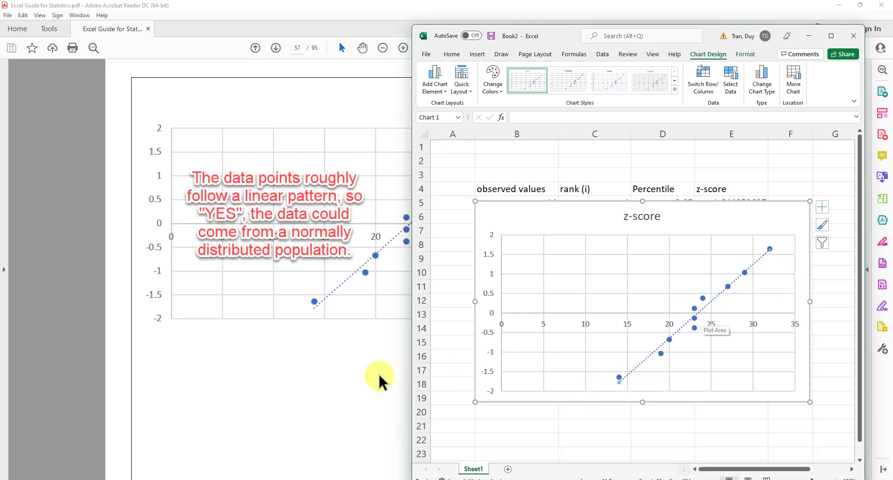
left_click(365, 383)
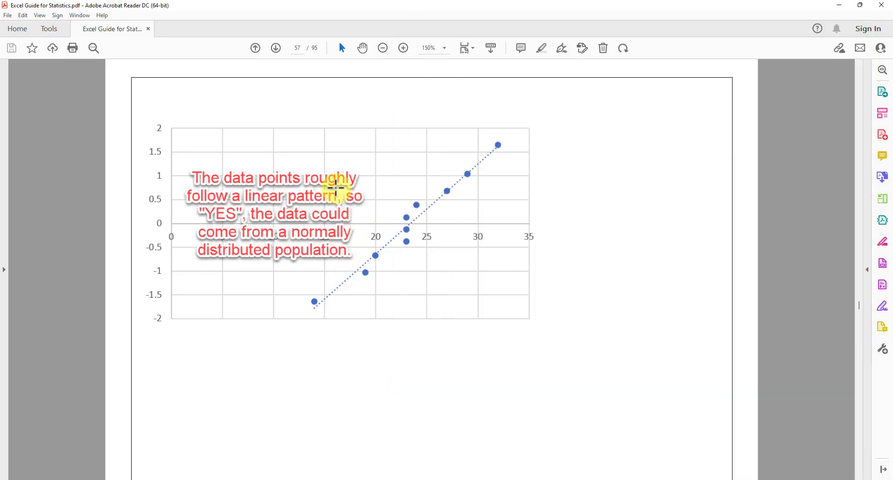